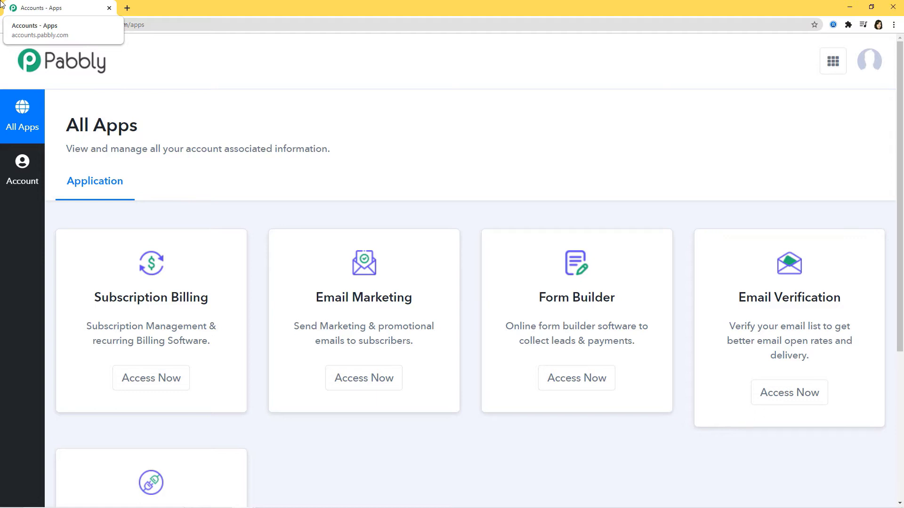
Launch Pabbly Connect from its Access Now card and start creating a new workflow.
scroll(566, 79, down, 5)
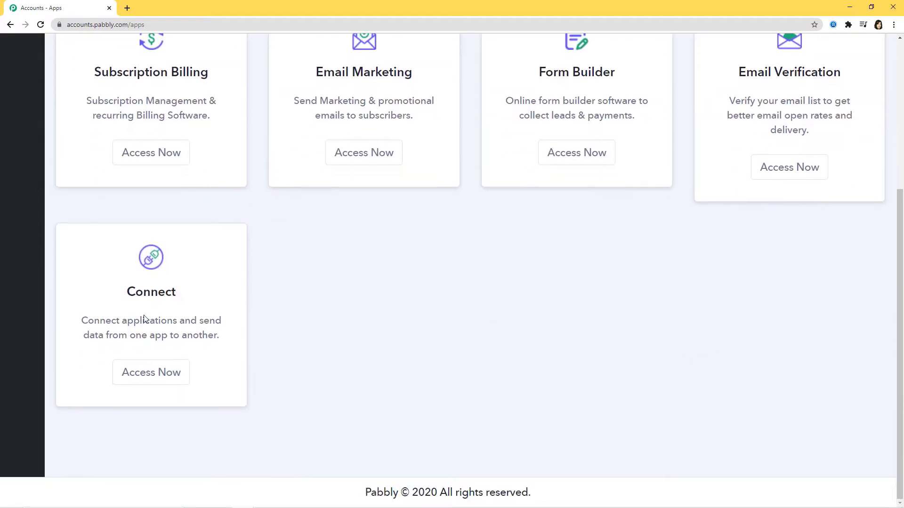
click(145, 375)
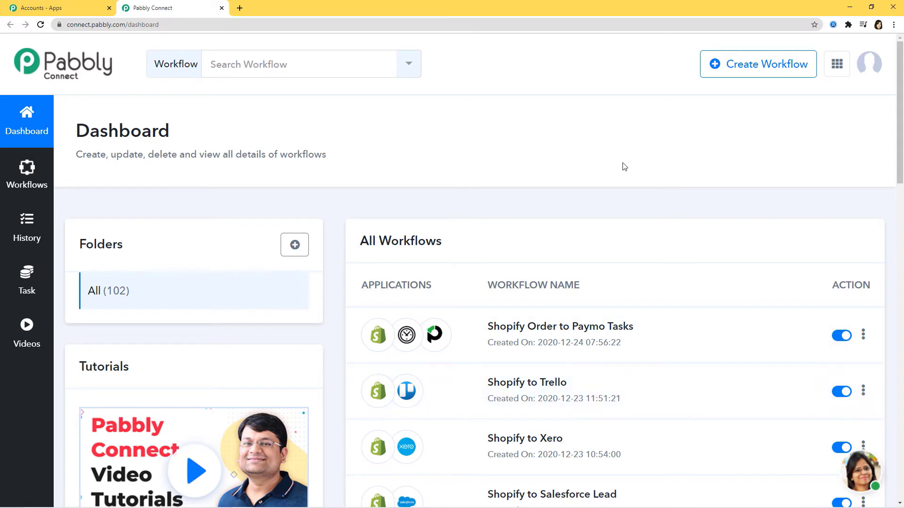
scroll(645, 348, down, 3)
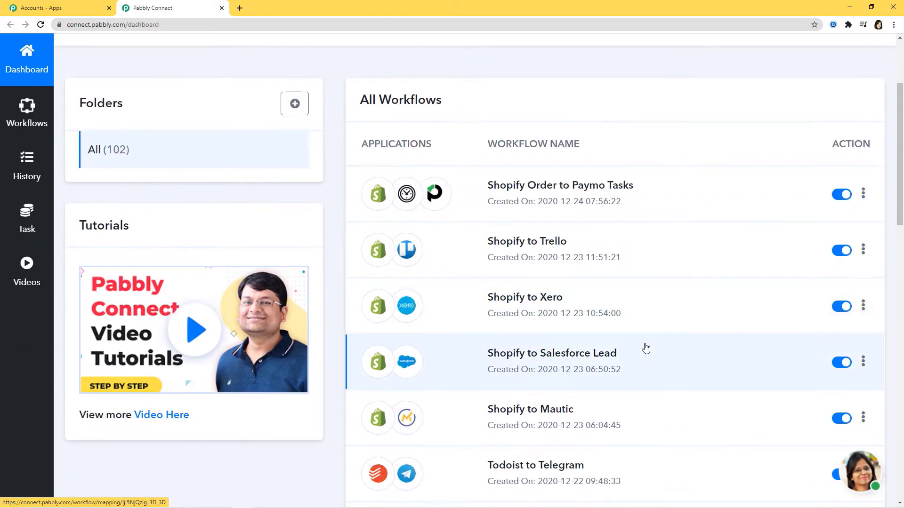
scroll(645, 348, up, 3)
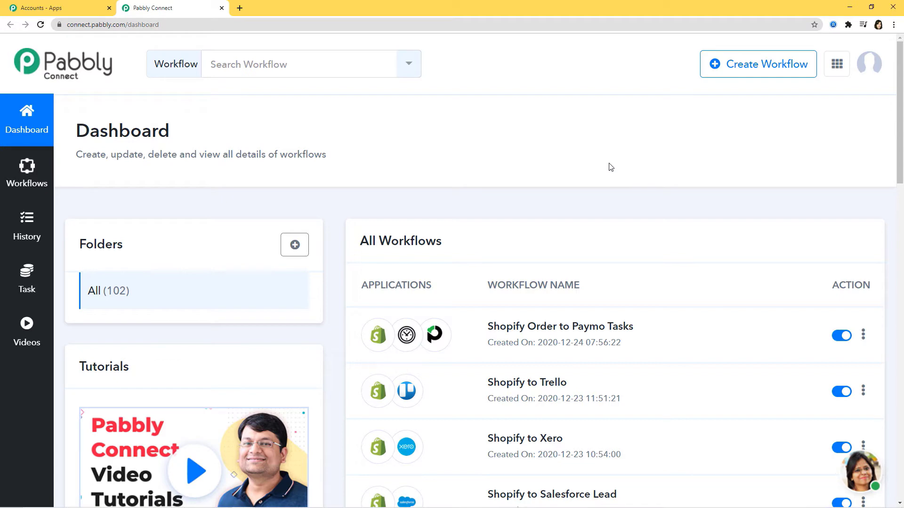
click(748, 67)
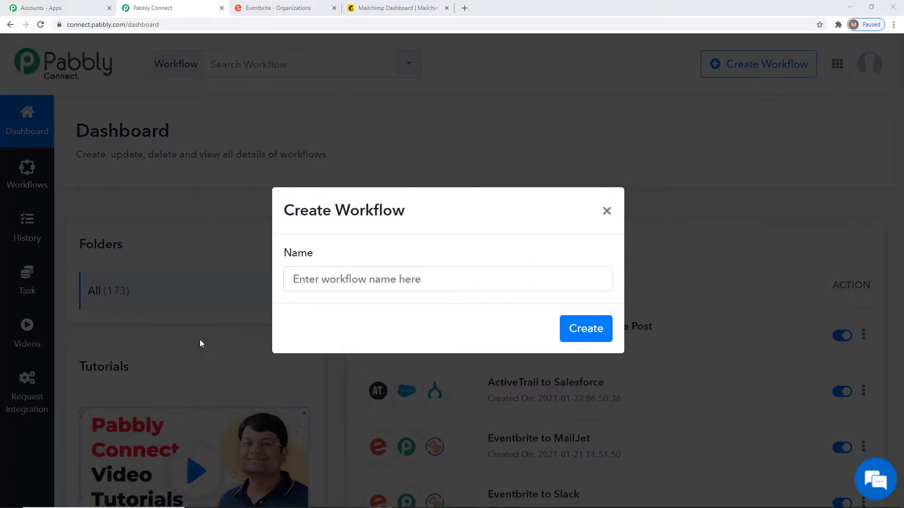
Create the workflow 'Eventbrite integrations' and search the trigger apps for 'Eventbr'.
click(451, 284)
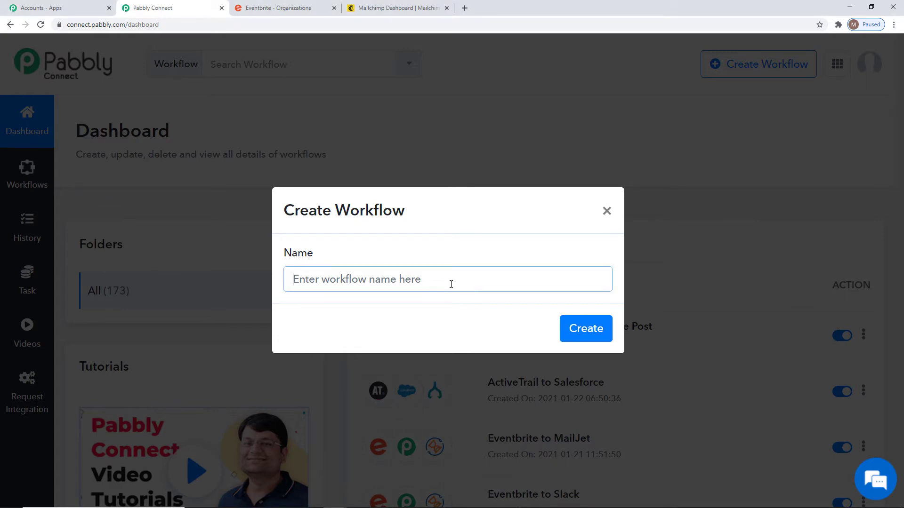
text(Eventb)
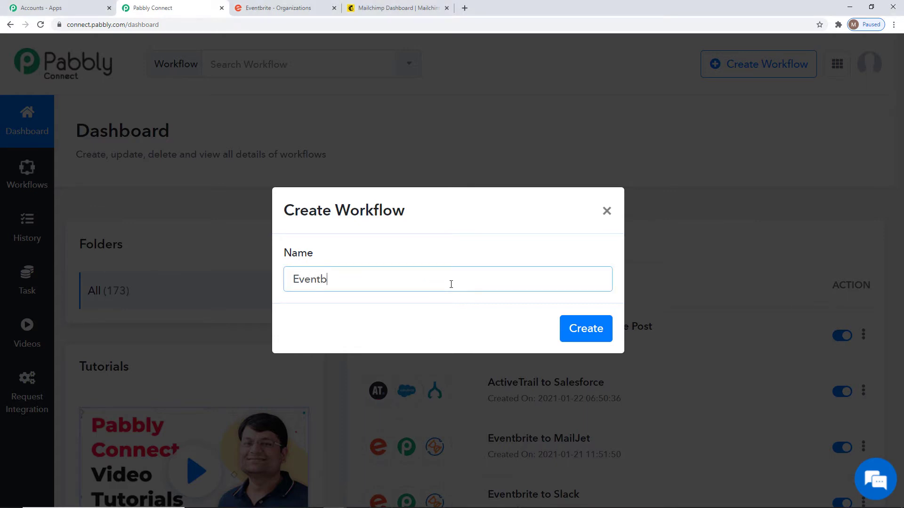
text(rite integrations)
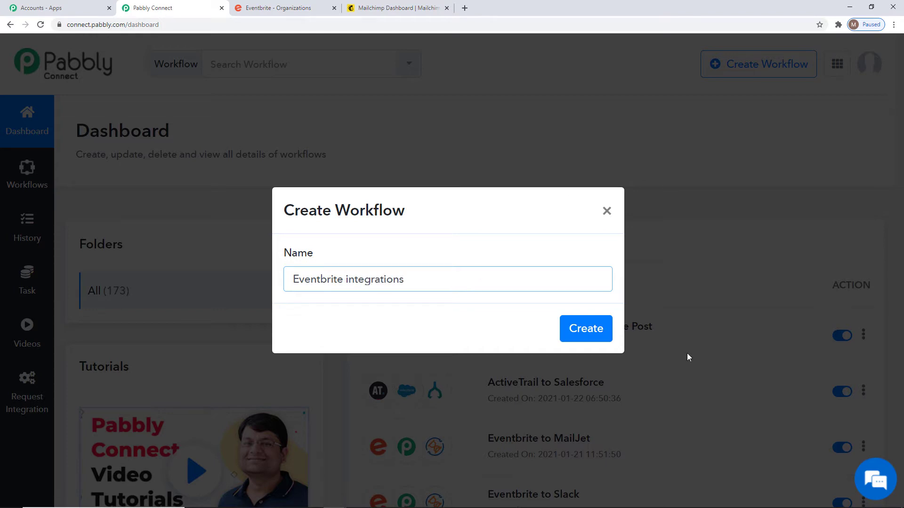
click(574, 337)
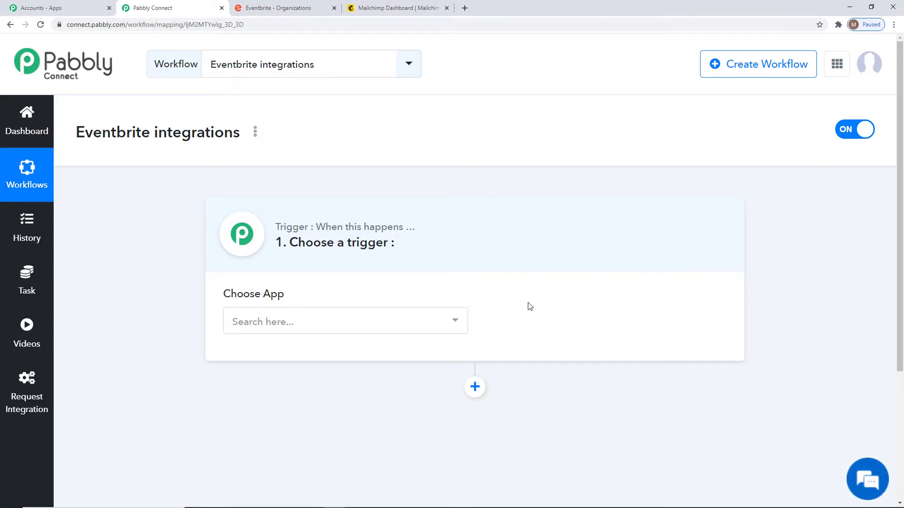
click(419, 320)
text(Eventbr)
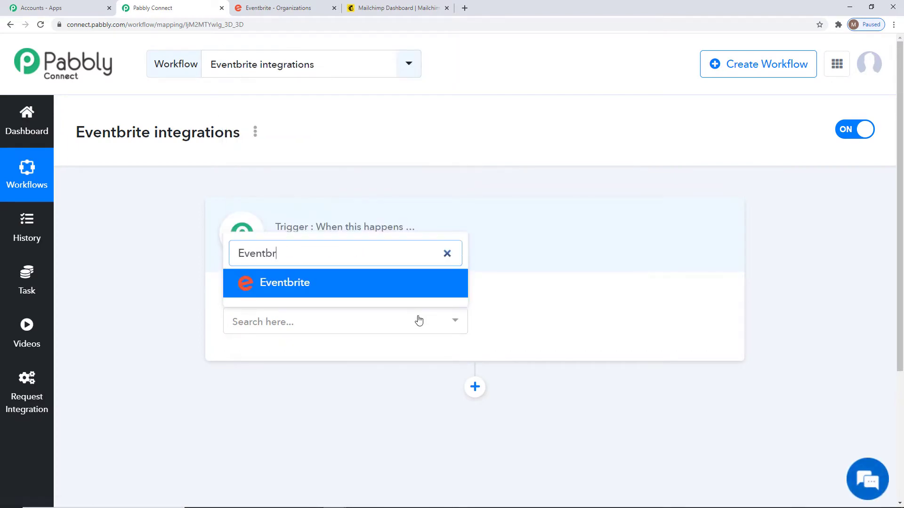
Choose Eventbrite as the trigger app with New Order as its trigger event.
click(401, 291)
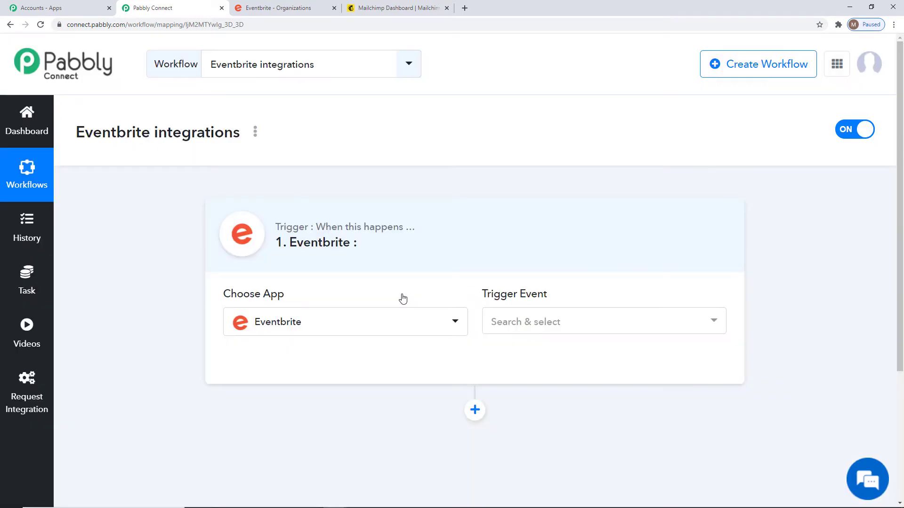
click(625, 329)
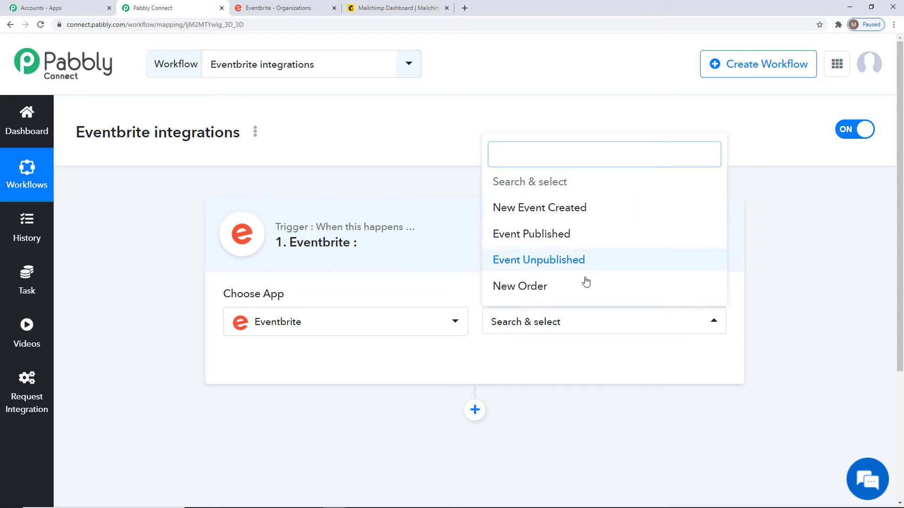
click(538, 291)
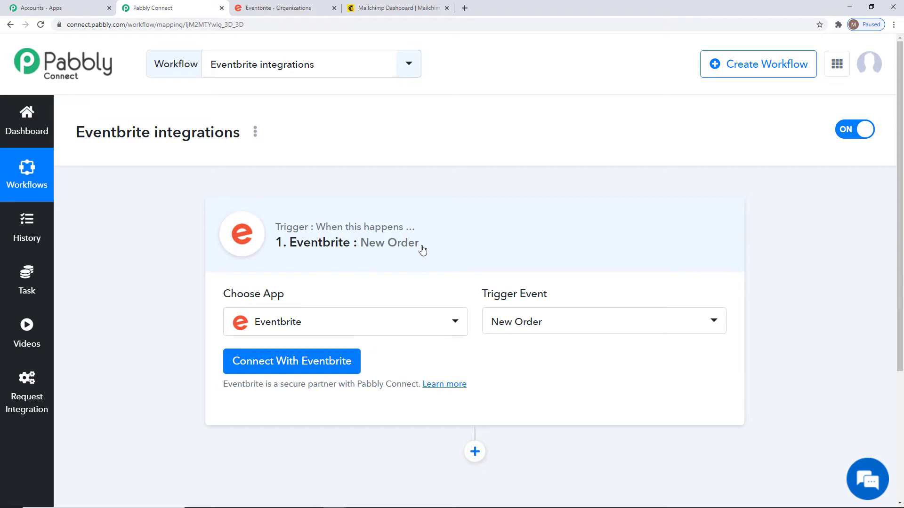
scroll(495, 341, down, 3)
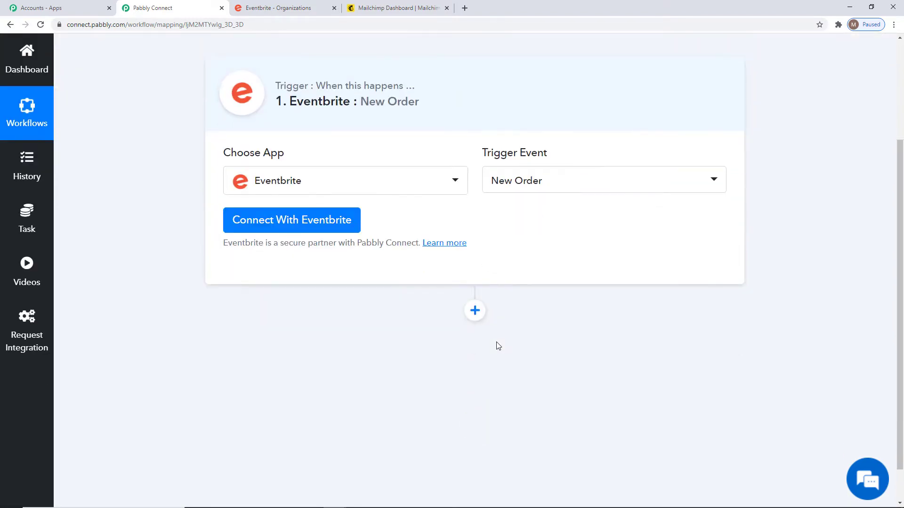
Authorize a new Eventbrite connection using new credentials and confirm the success message.
click(296, 224)
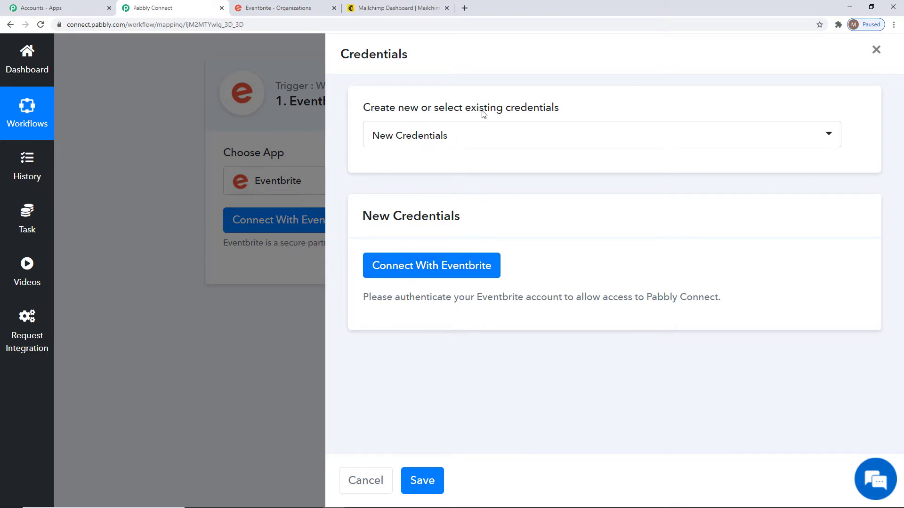
click(489, 144)
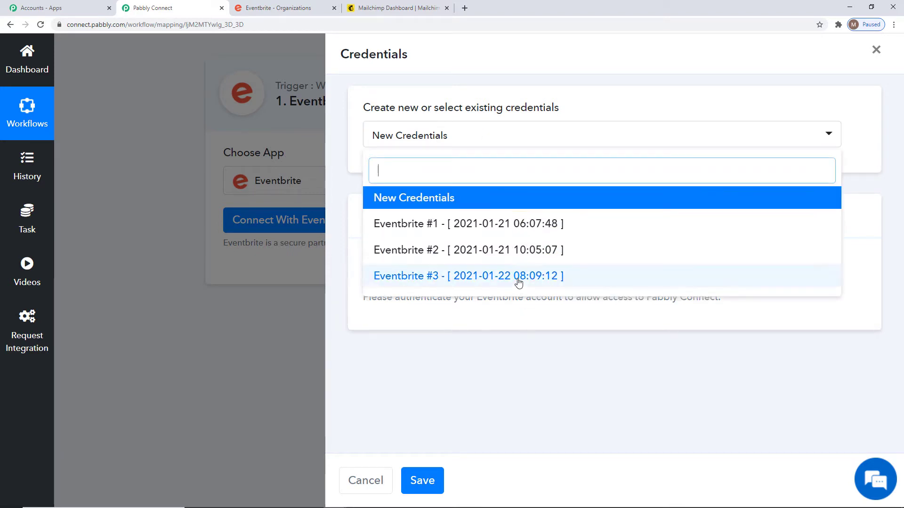
click(516, 312)
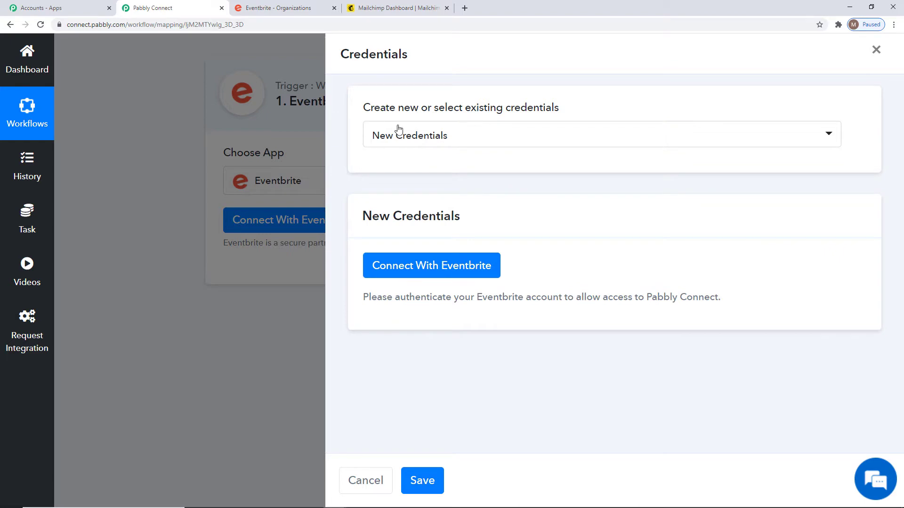
click(401, 266)
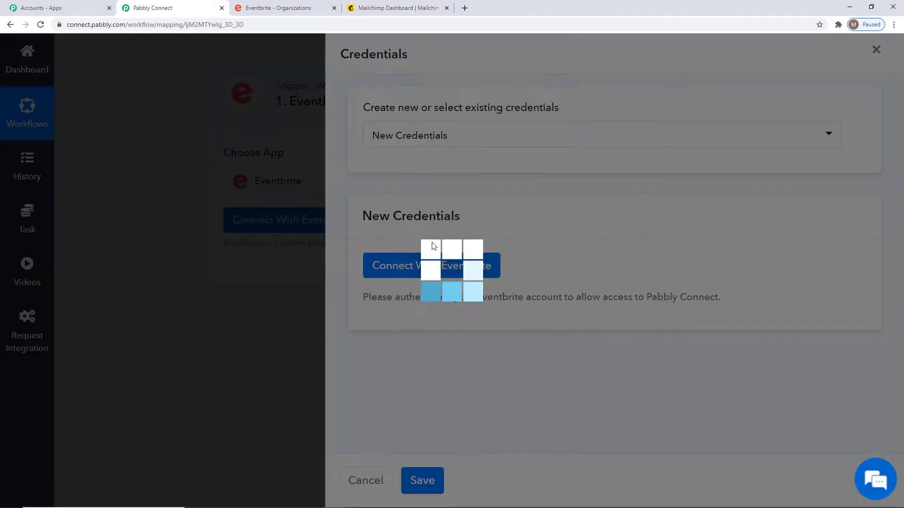
scroll(142, 144, down, 9)
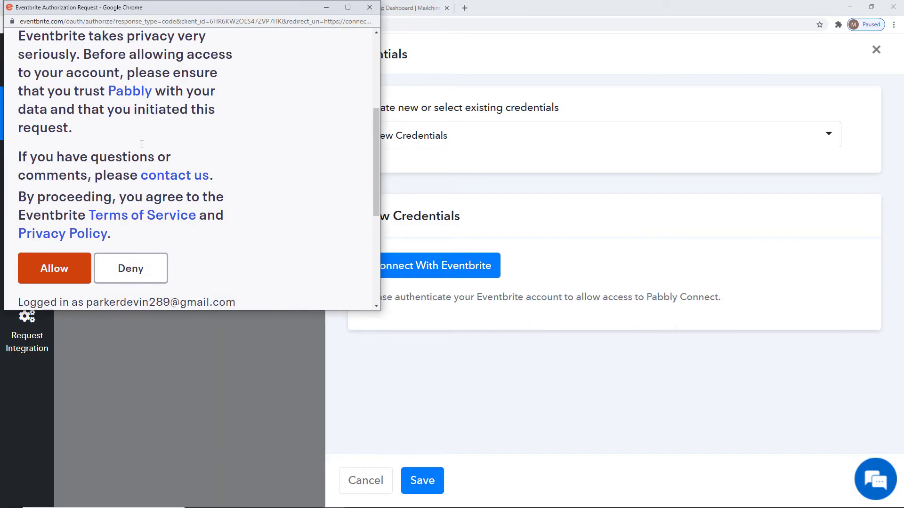
click(54, 45)
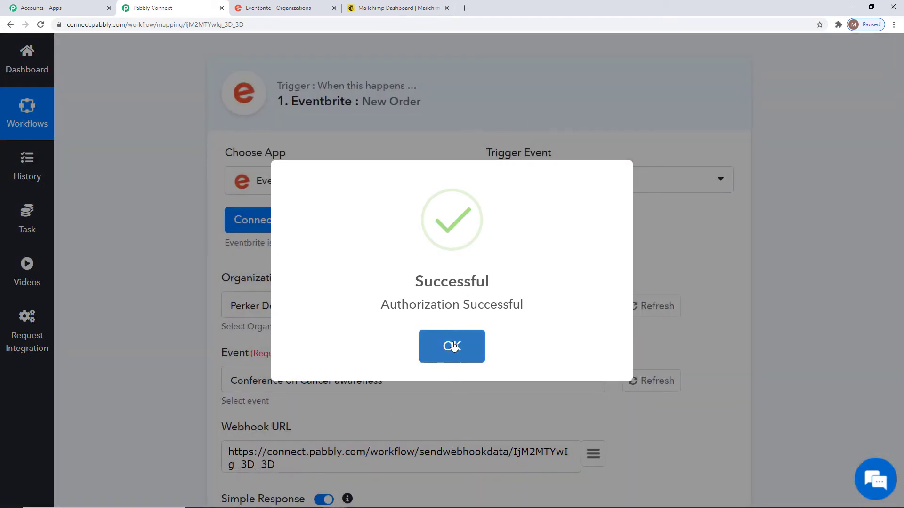
click(453, 347)
scroll(903, 310, down, 2)
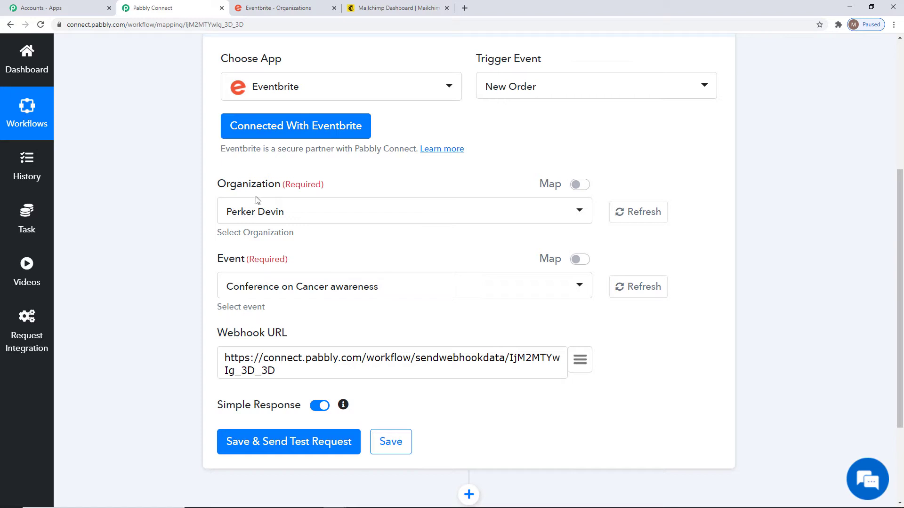
Select the account's organization and the Conference on Cancer awareness event for the trigger.
click(286, 212)
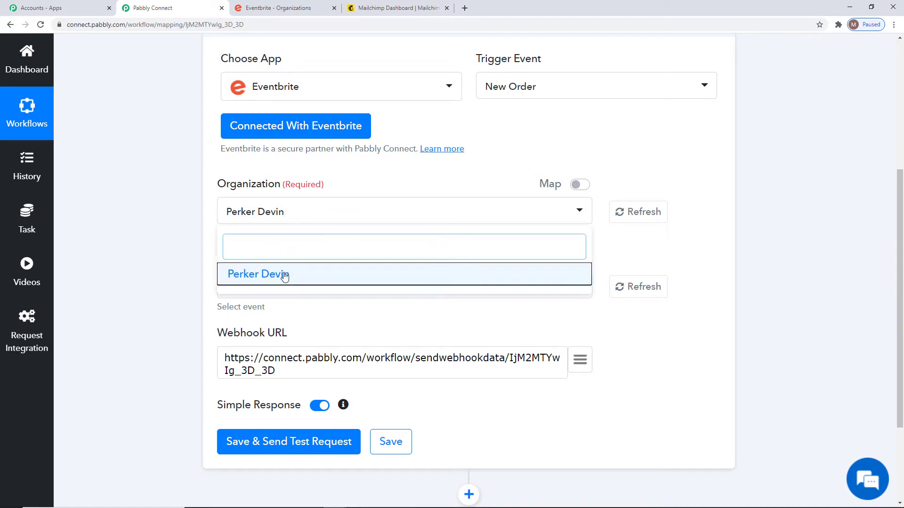
click(282, 274)
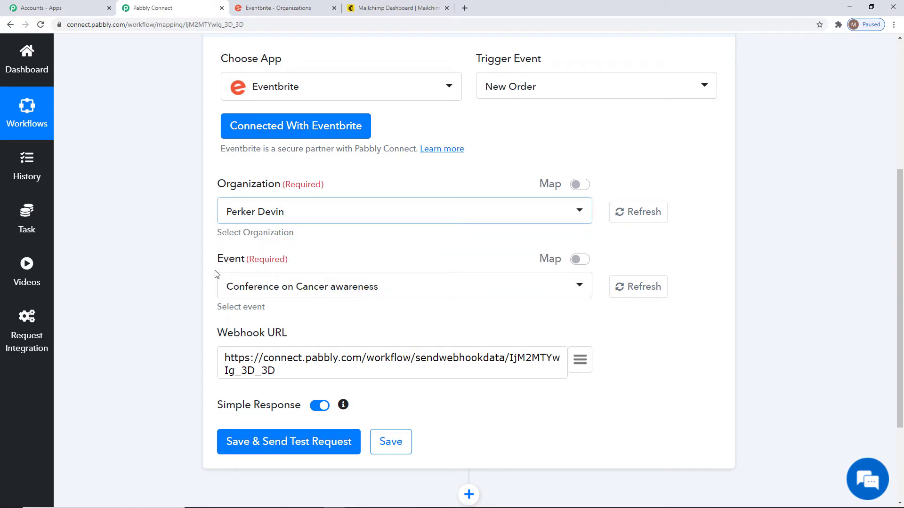
click(286, 287)
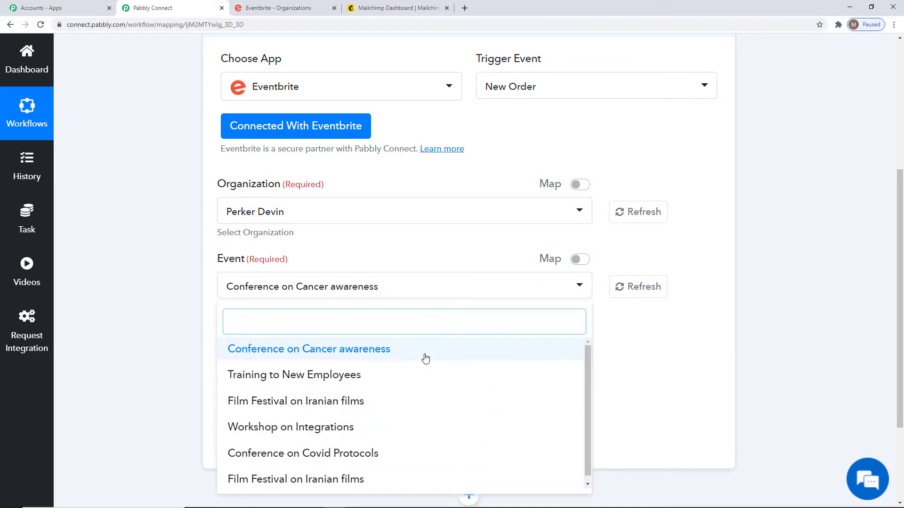
scroll(396, 363, down, 1)
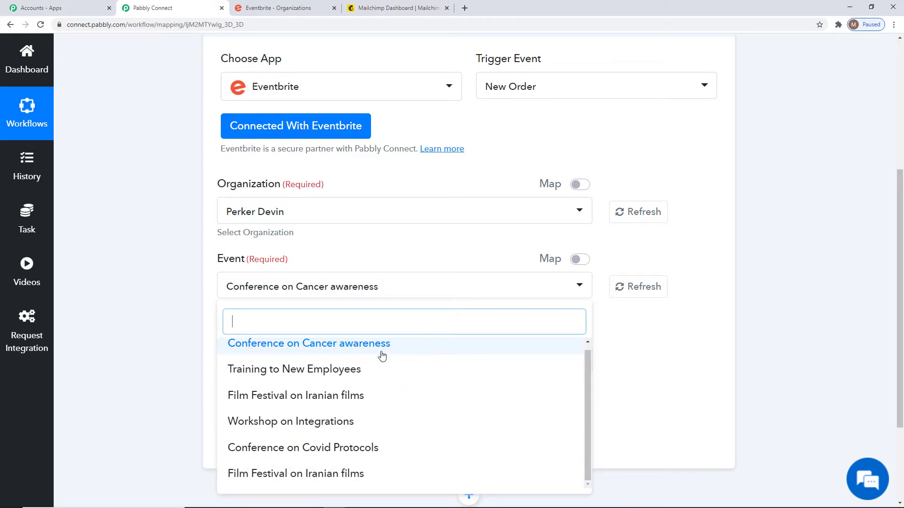
scroll(382, 357, up, 1)
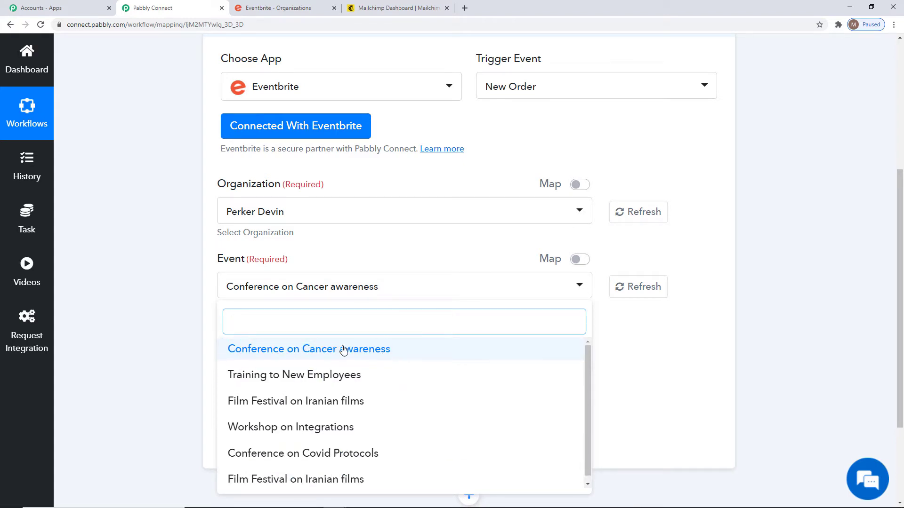
click(303, 349)
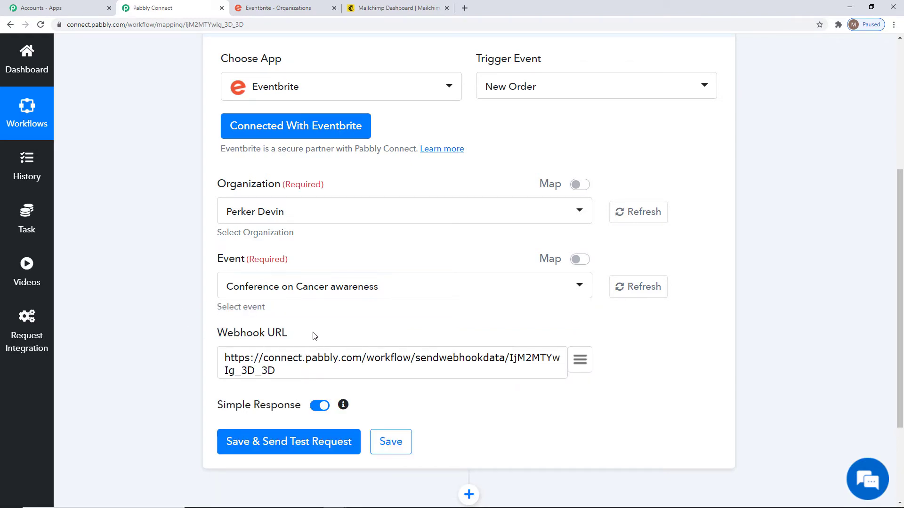
drag(216, 333, 280, 340)
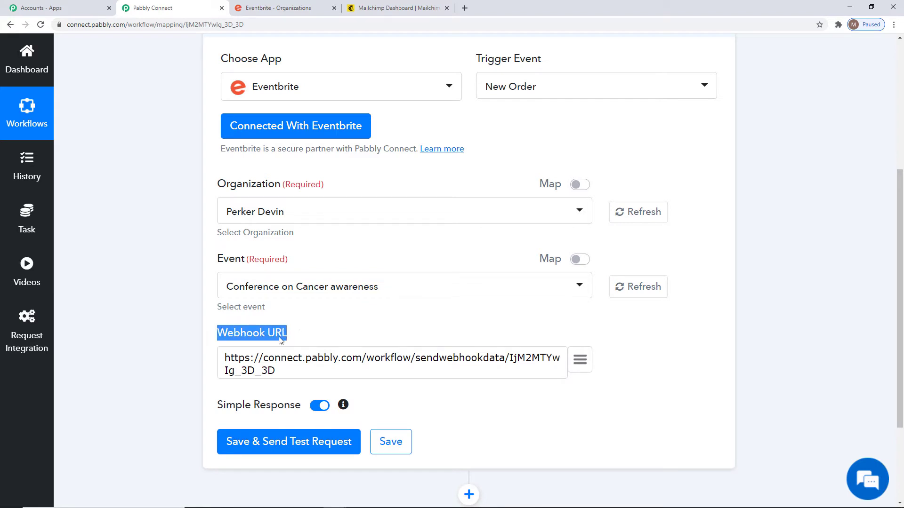
click(280, 340)
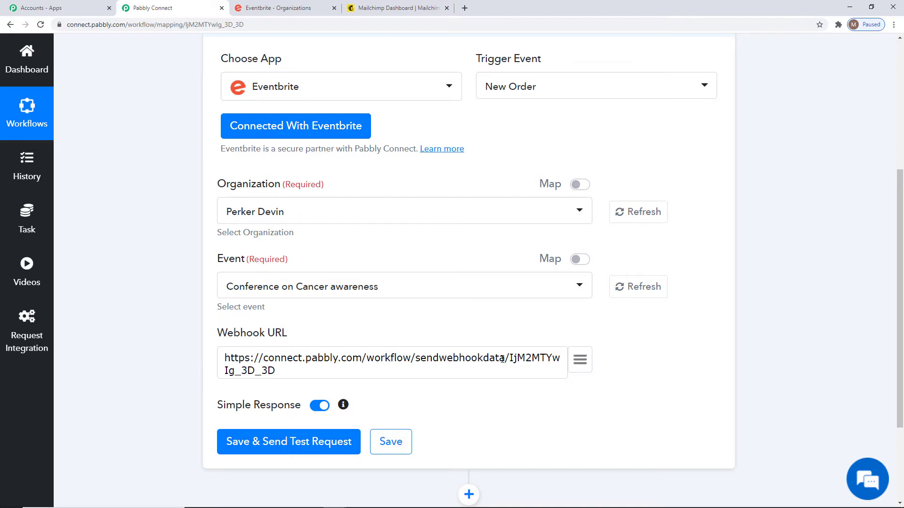
scroll(503, 359, up, 3)
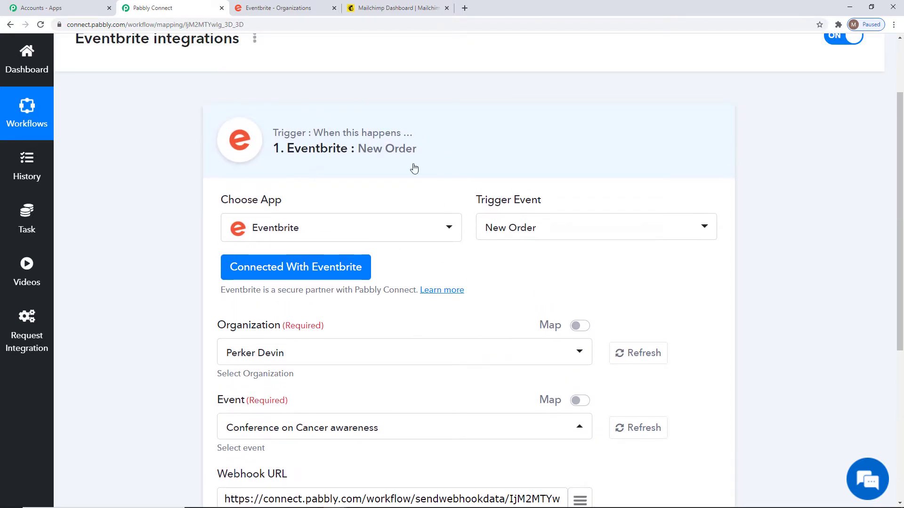
scroll(730, 357, down, 2)
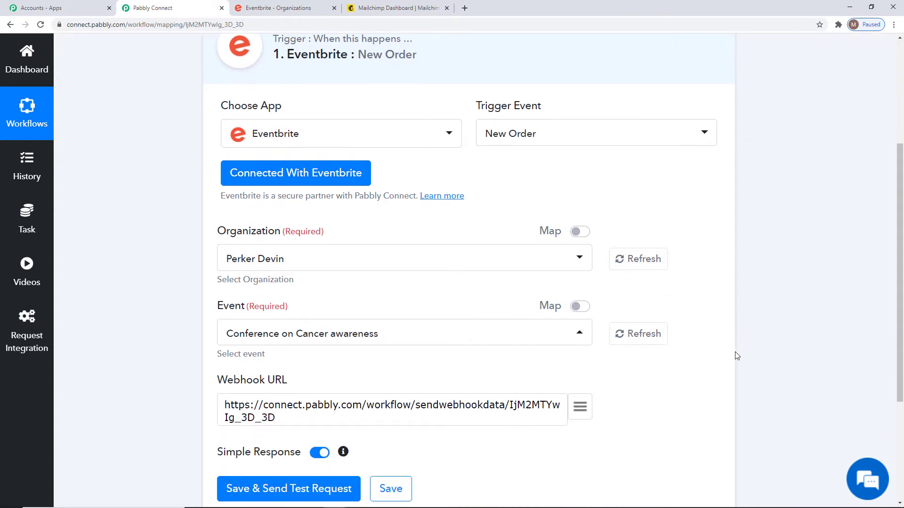
scroll(736, 356, down, 1)
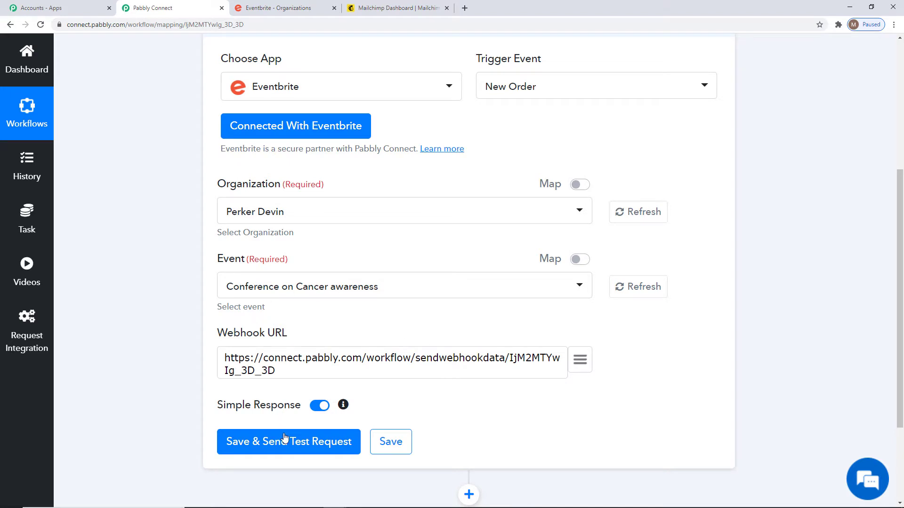
Save the trigger, send a test request, and start capturing the webhook response.
click(260, 446)
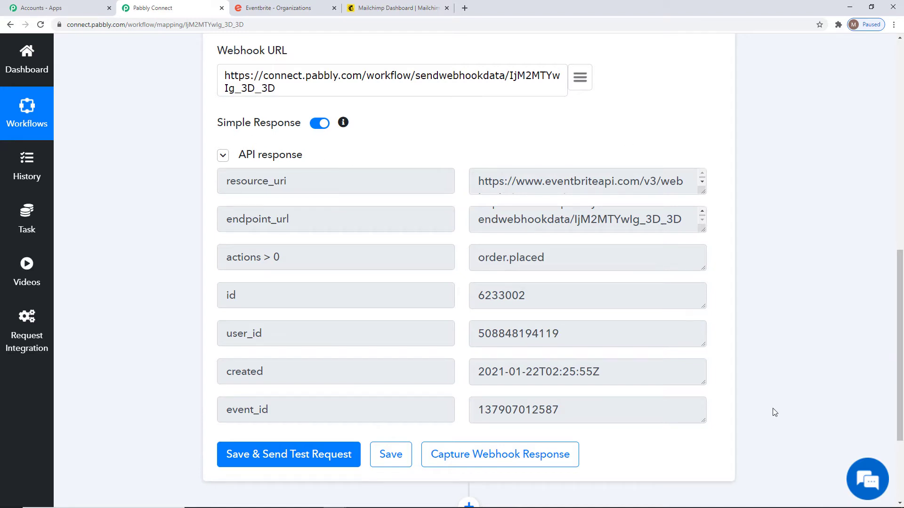
click(500, 446)
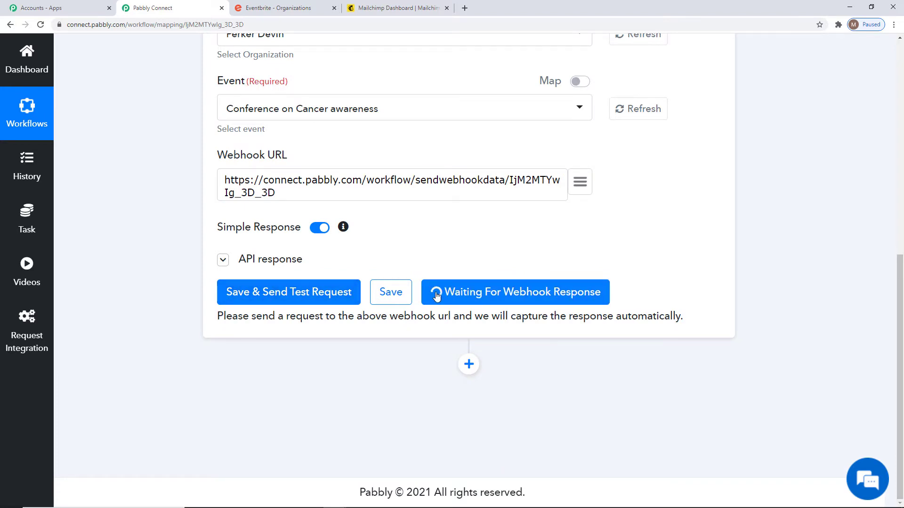
scroll(665, 385, up, 2)
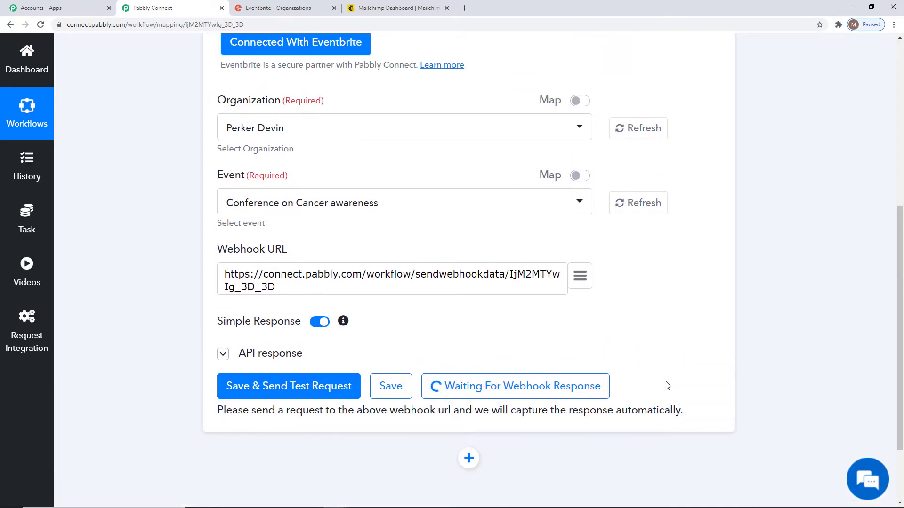
scroll(665, 385, up, 3)
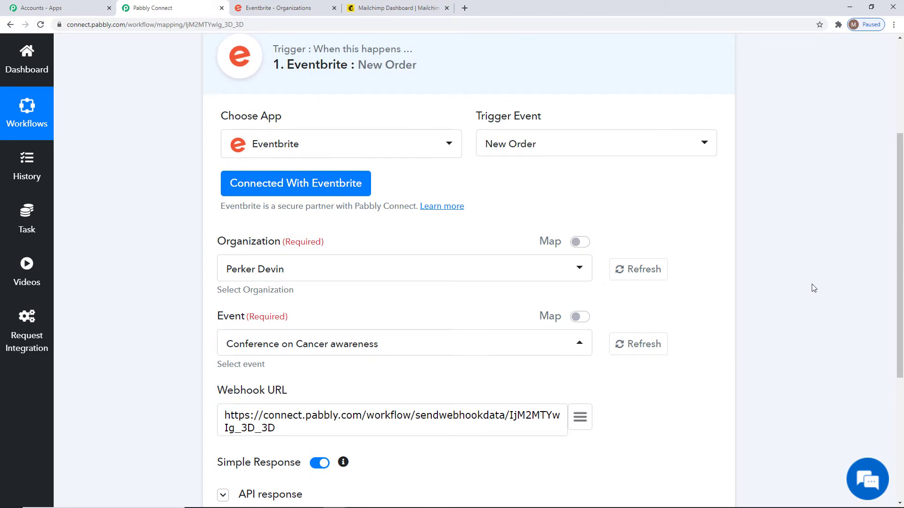
Copy the Conference on Cancer awareness event's public URL from Eventbrite's events list.
click(285, 10)
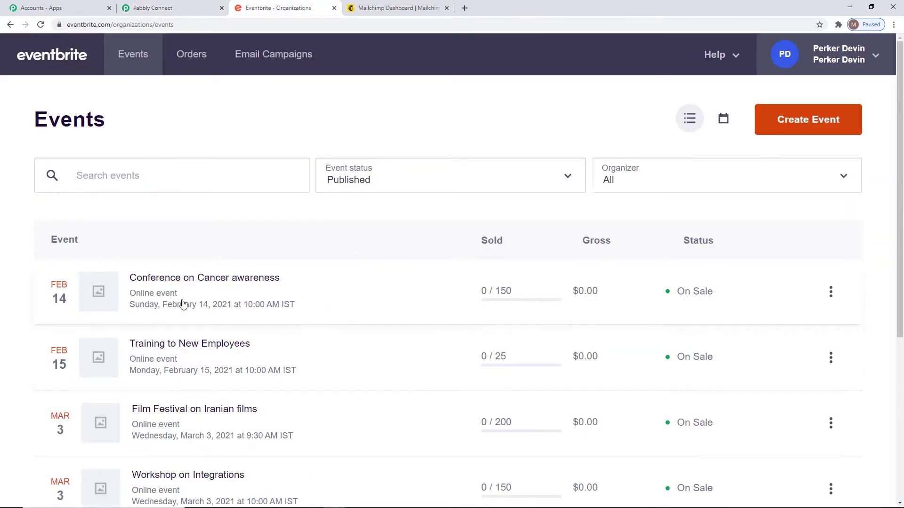
click(134, 8)
click(831, 292)
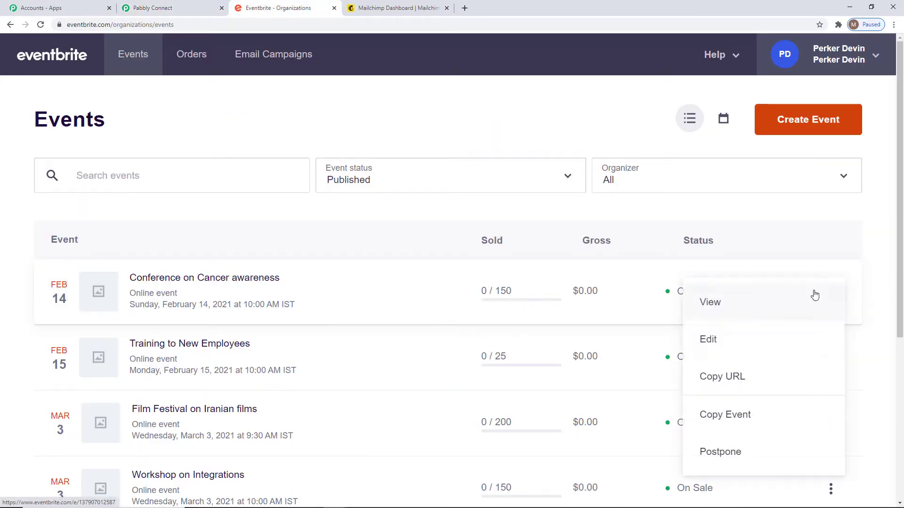
click(749, 378)
click(465, 9)
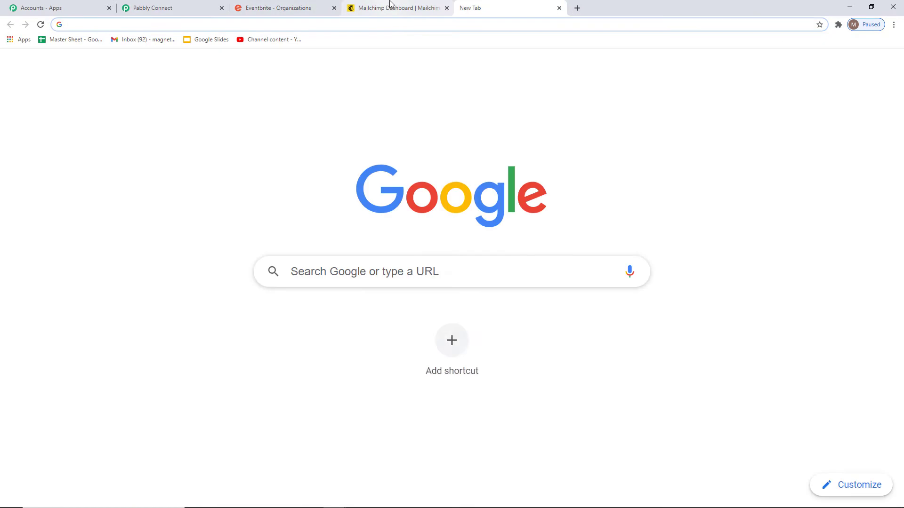
Load the copied event page and begin registering for Conference on Cancer awareness.
key(ctrl+v)
key(Return)
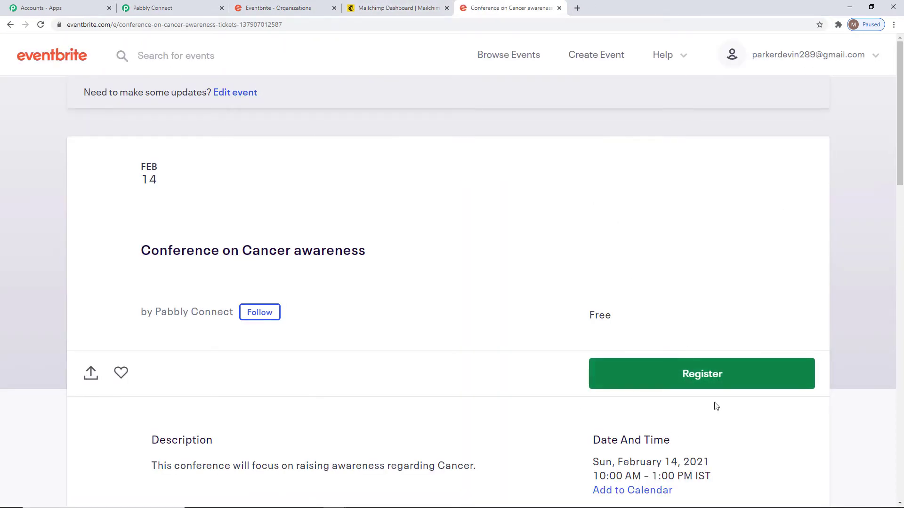
scroll(570, 311, down, 5)
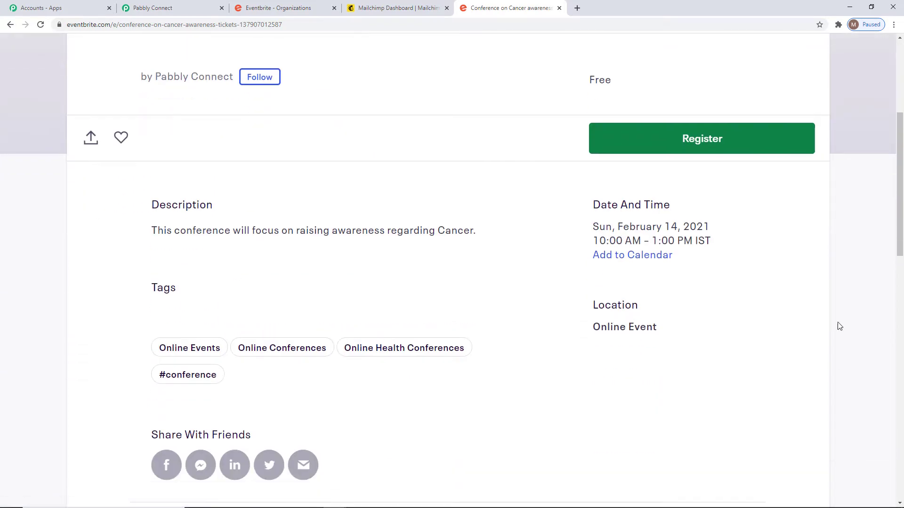
click(735, 139)
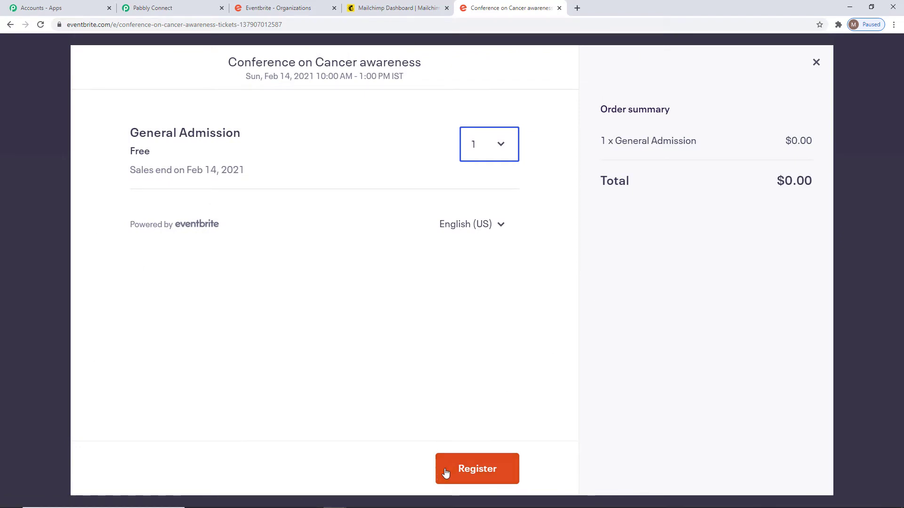
Place the free General Admission ticket order, then return to the Pabbly Connect tab.
click(474, 467)
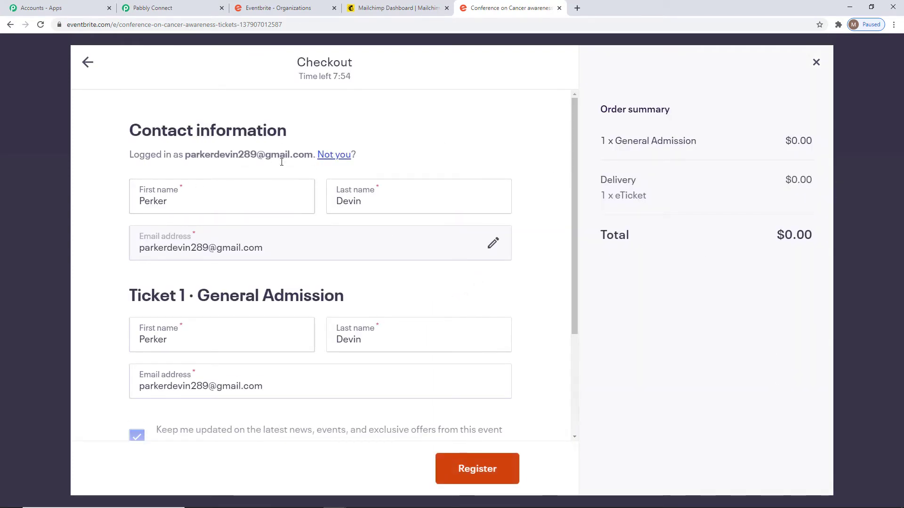
scroll(426, 248, down, 2)
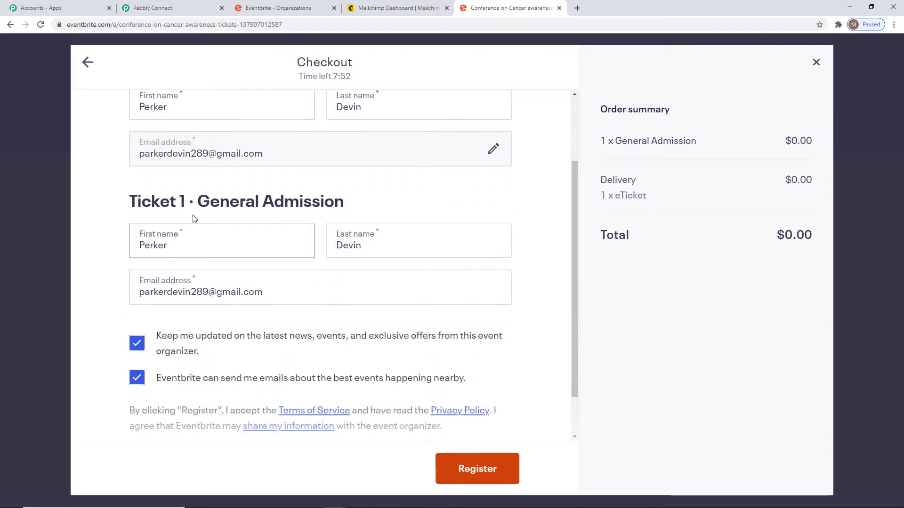
scroll(424, 292, down, 1)
scroll(424, 293, down, 1)
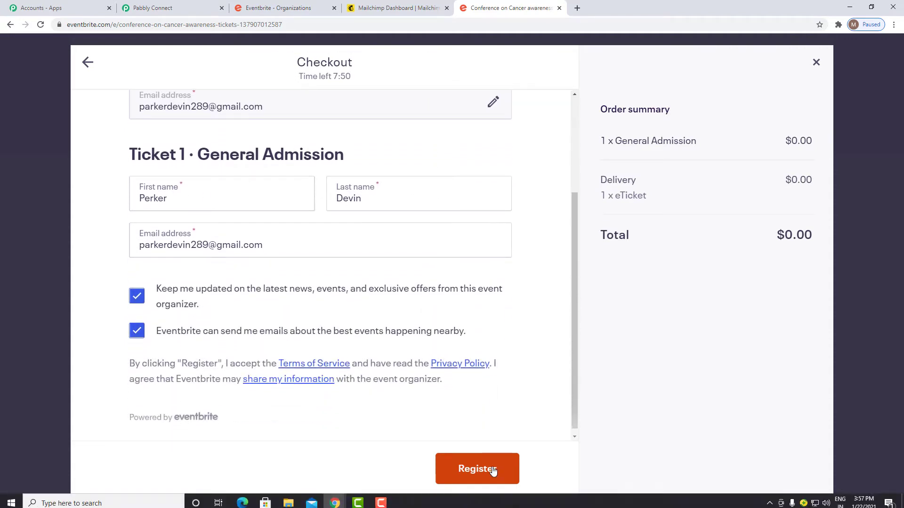
click(484, 470)
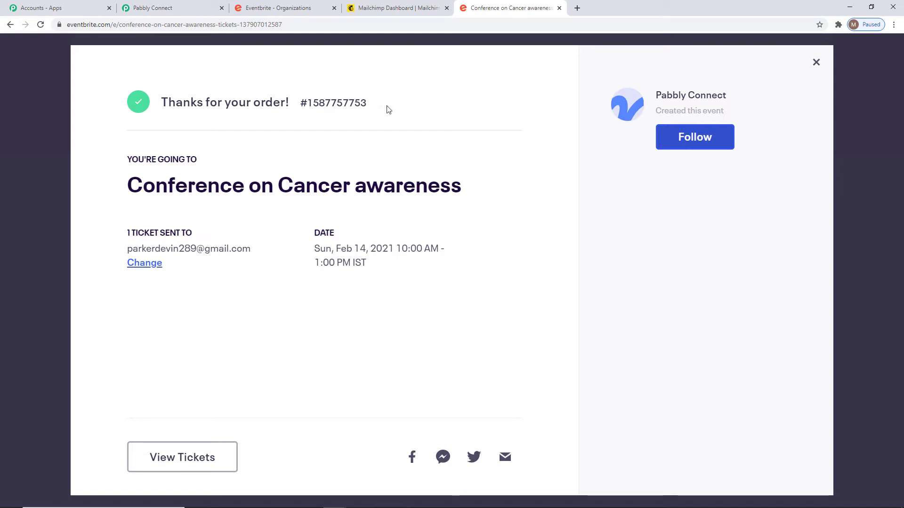
double_click(344, 101)
click(348, 109)
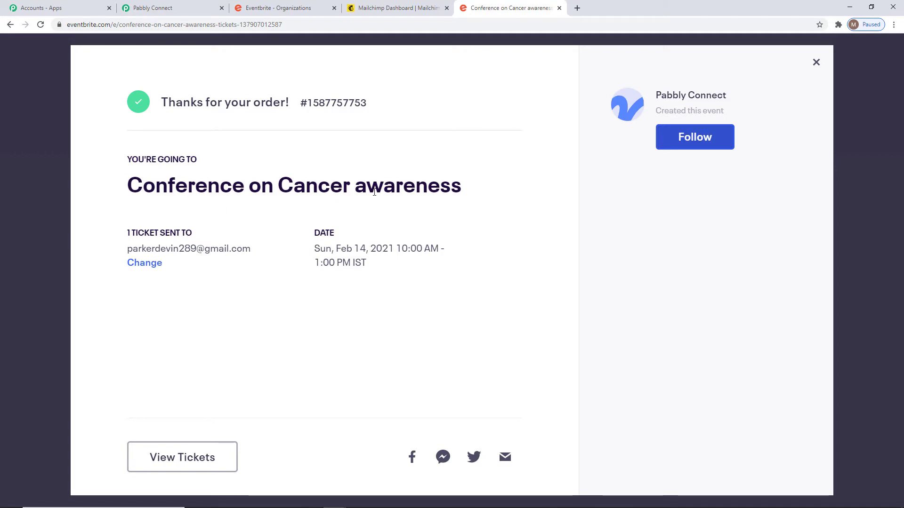
click(159, 10)
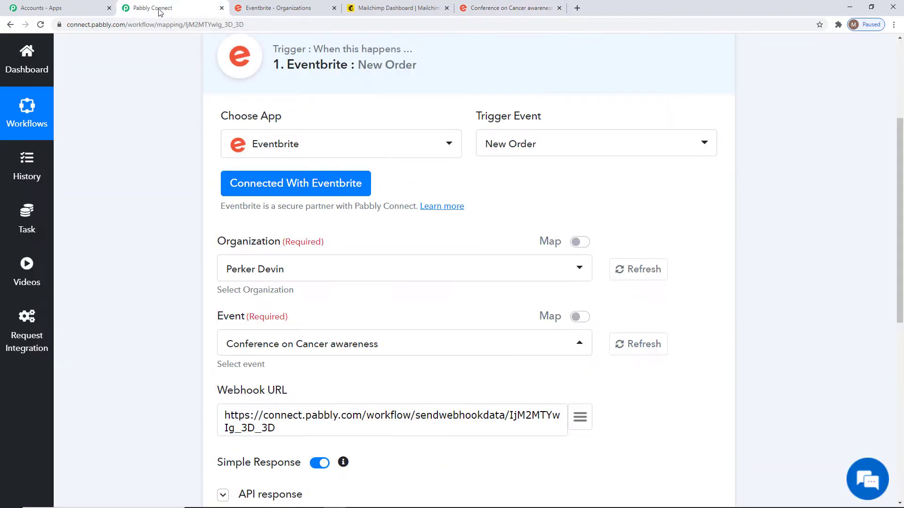
Check the order ID in the captured order.placed api_url and save the trigger data.
scroll(783, 311, down, 8)
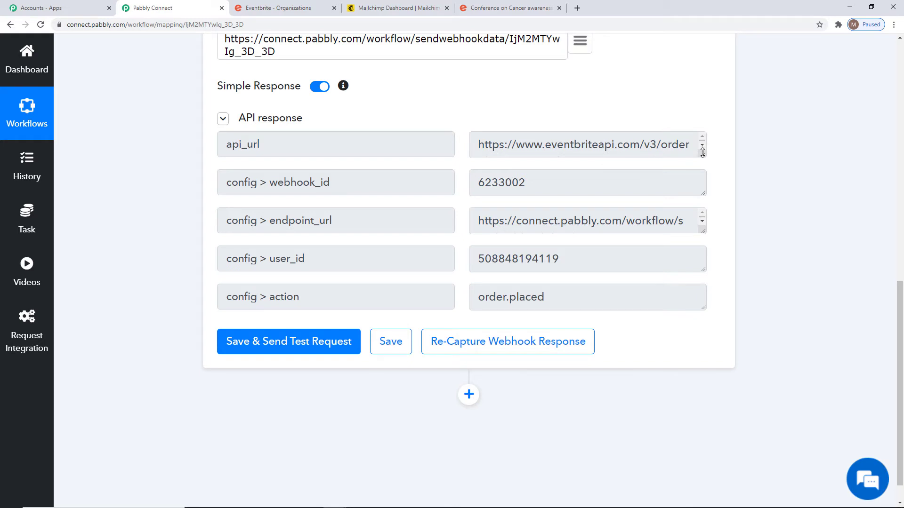
drag(703, 152, 703, 176)
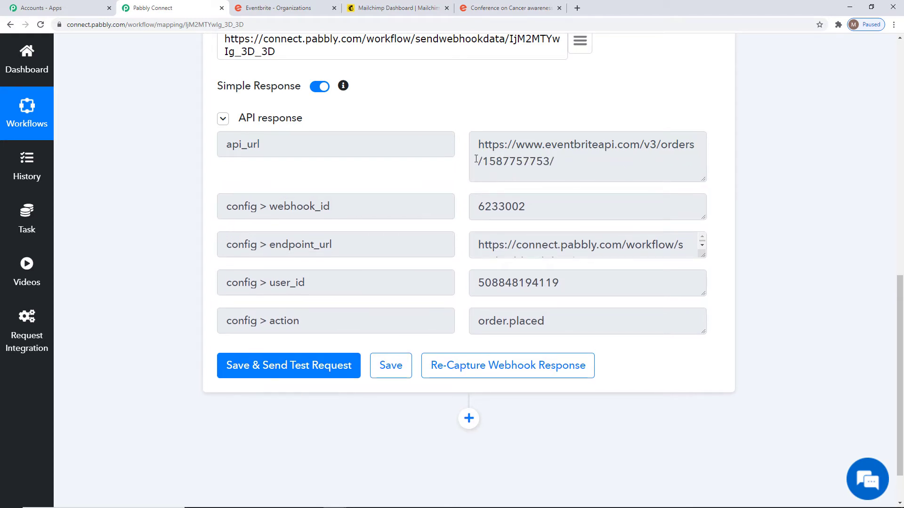
drag(484, 164, 549, 162)
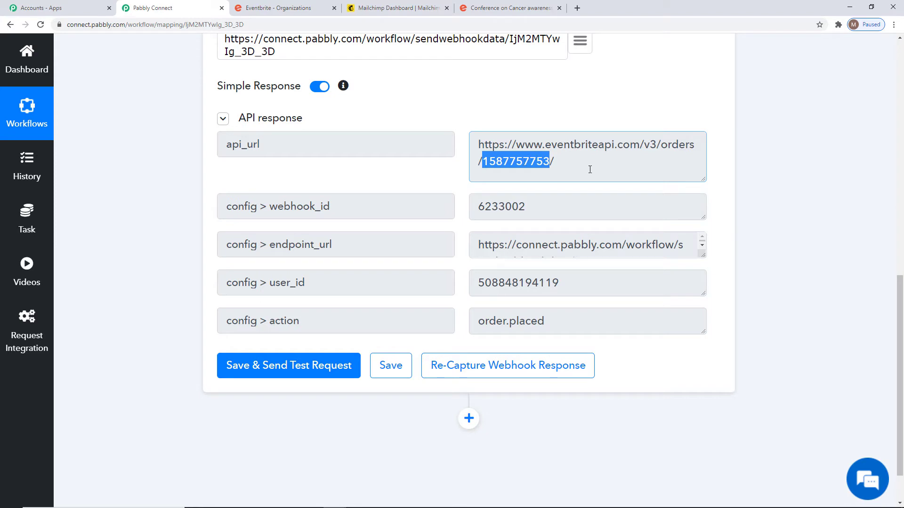
drag(580, 167, 549, 161)
click(507, 161)
click(582, 170)
scroll(841, 288, down, 2)
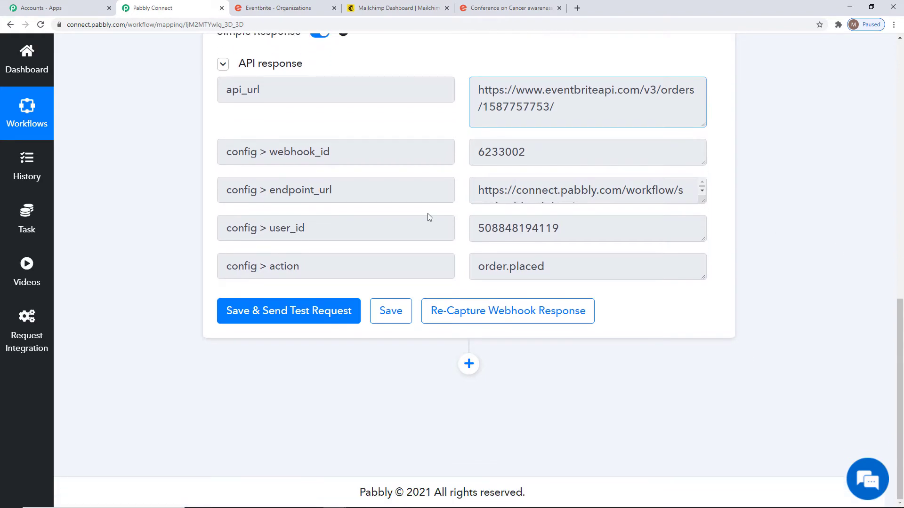
click(395, 312)
click(466, 351)
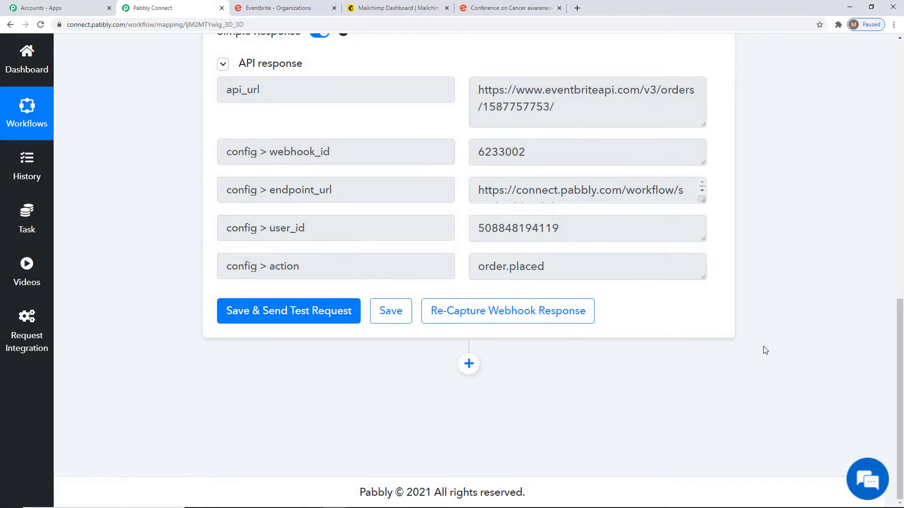
Add a Text Formatter action step using the Split Text action.
click(469, 365)
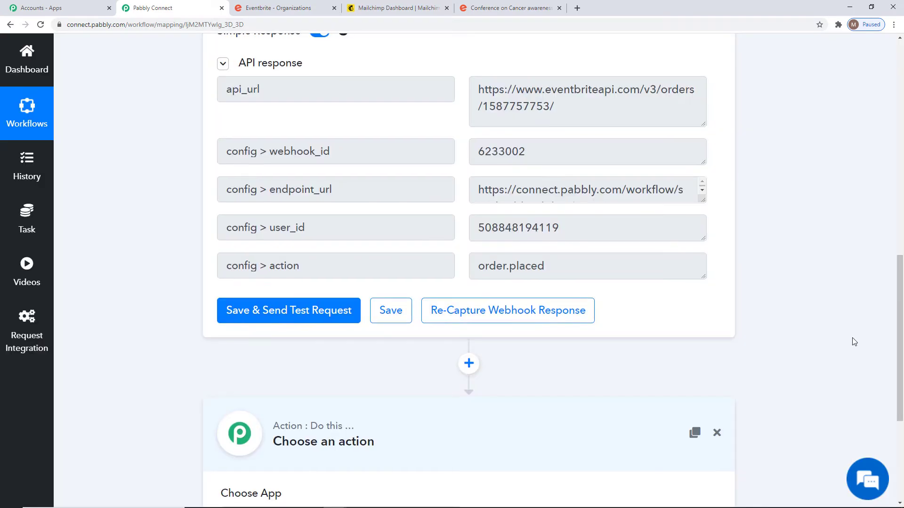
click(413, 299)
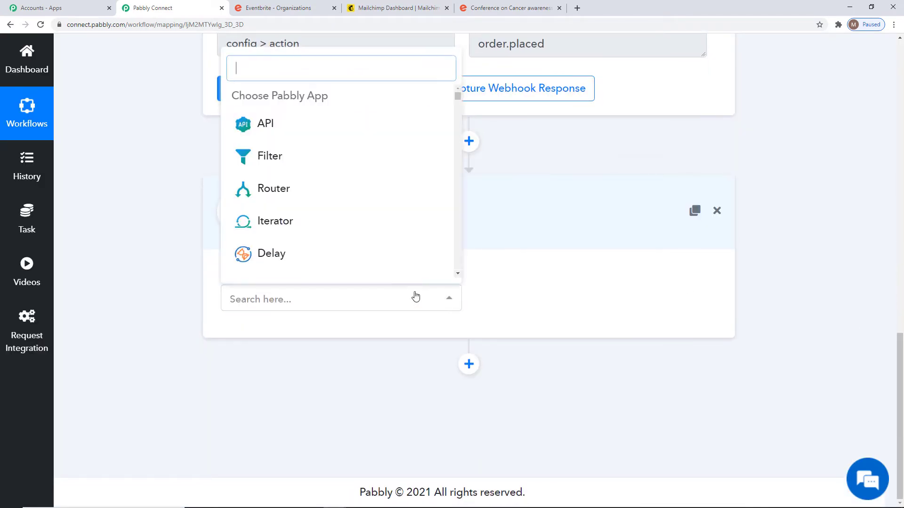
text(text)
click(358, 169)
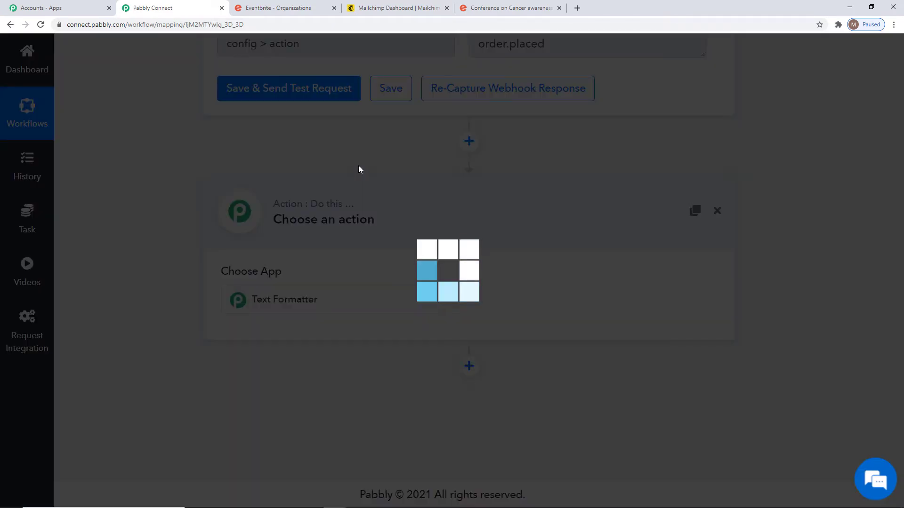
click(552, 301)
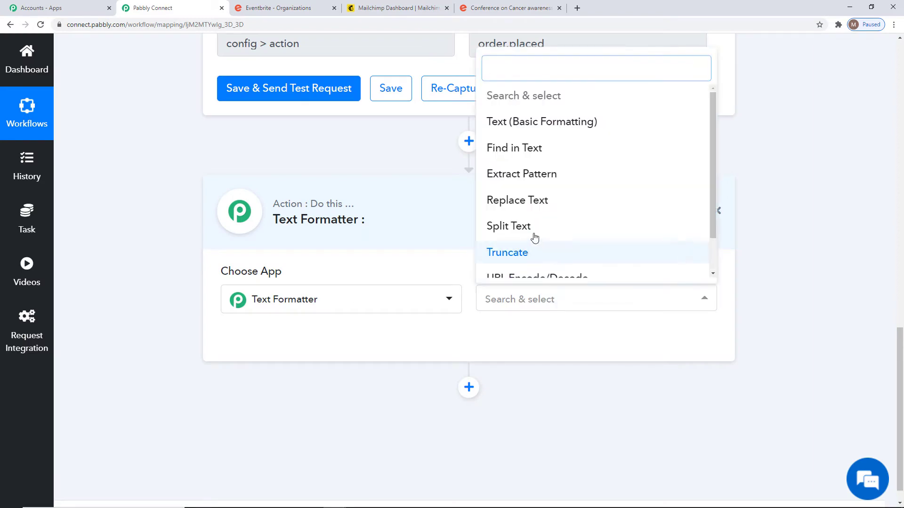
click(507, 235)
click(309, 342)
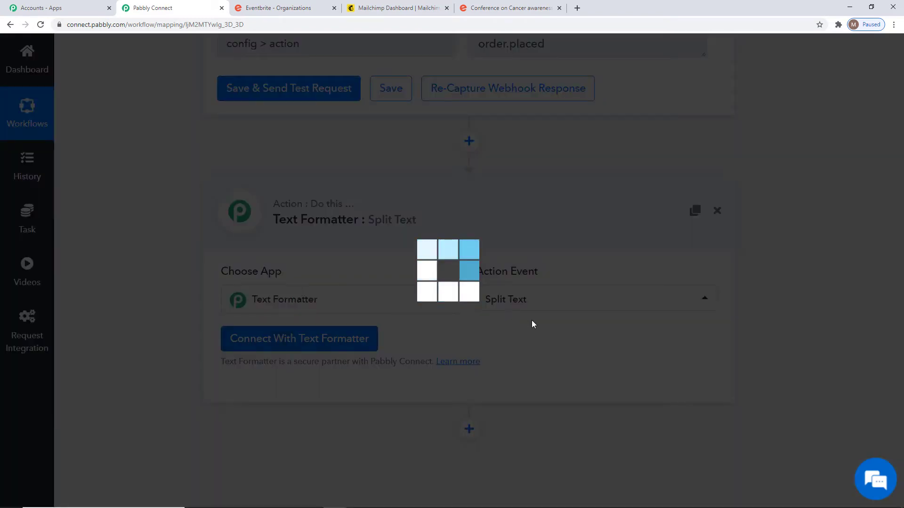
Map the order's api_url into Text to Split and use / as the separator.
scroll(659, 325, down, 3)
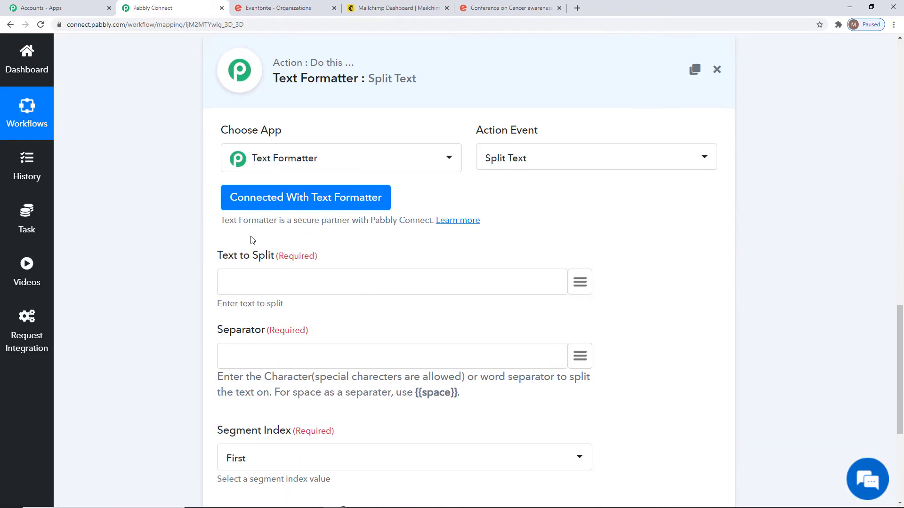
scroll(777, 292, up, 9)
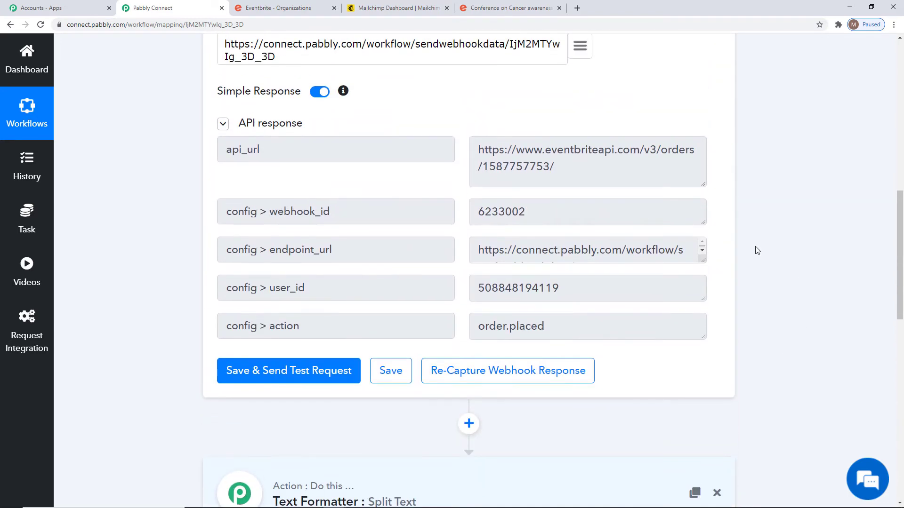
drag(480, 156, 575, 178)
click(656, 183)
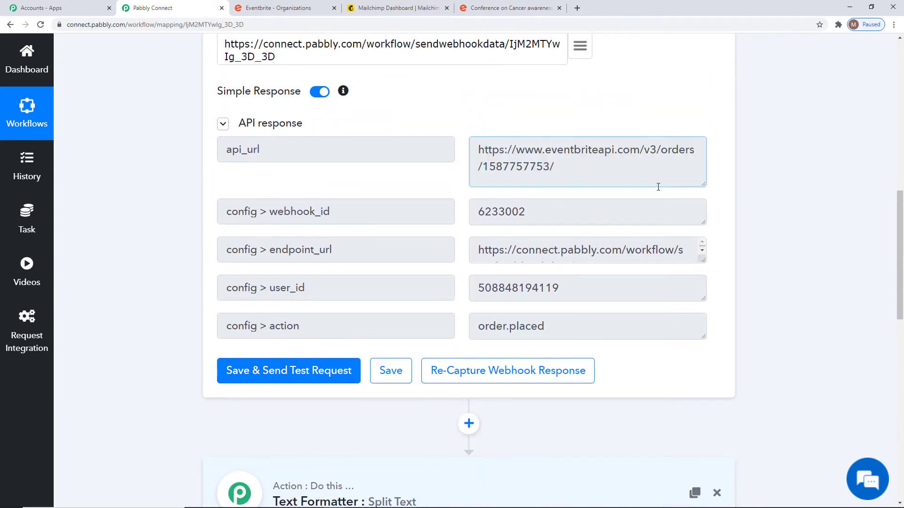
scroll(868, 259, down, 1)
scroll(868, 259, down, 9)
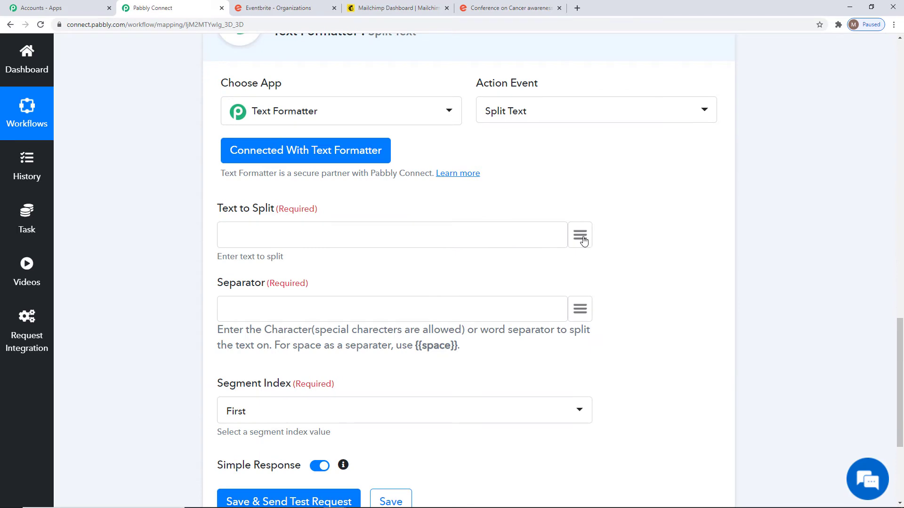
click(580, 236)
click(559, 360)
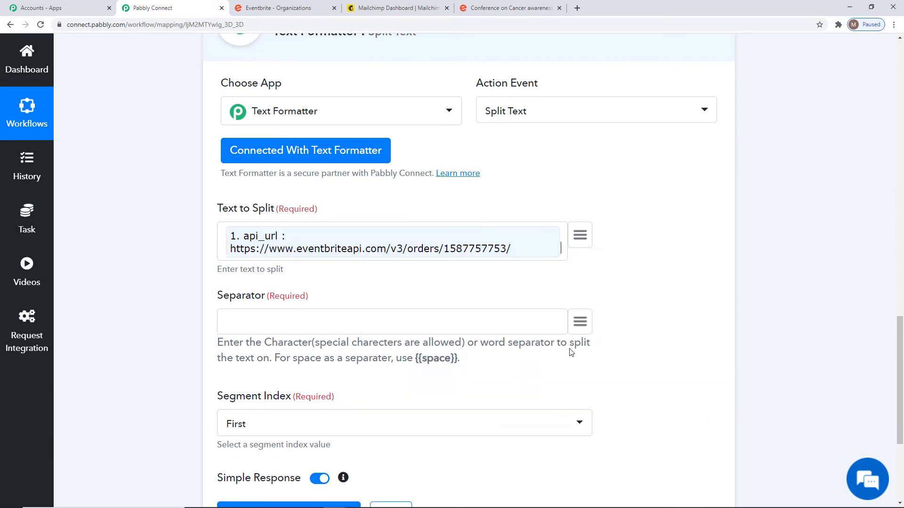
scroll(471, 273, down, 3)
scroll(401, 189, down, 1)
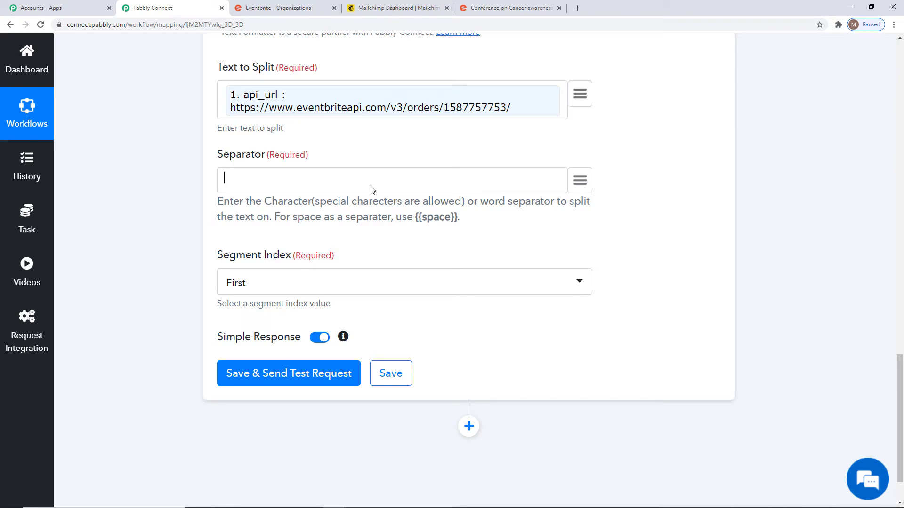
text(/)
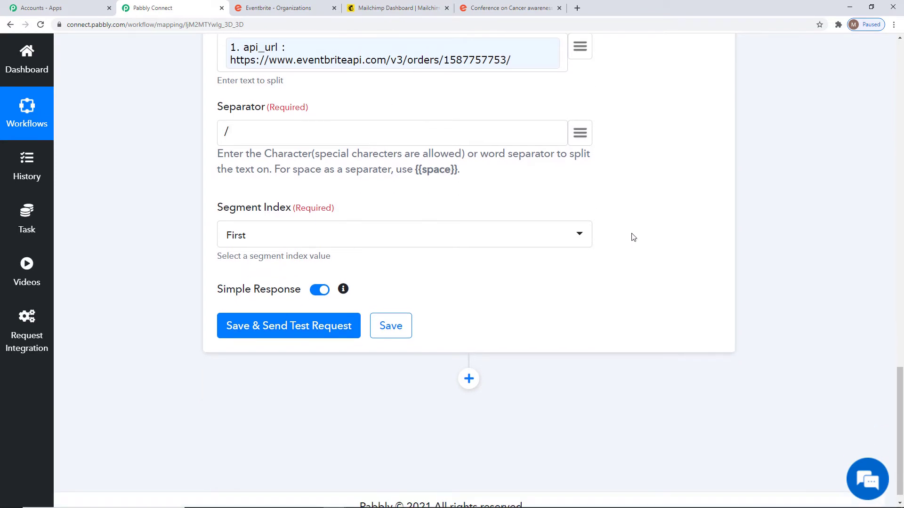
scroll(632, 236, down, 1)
scroll(631, 237, up, 2)
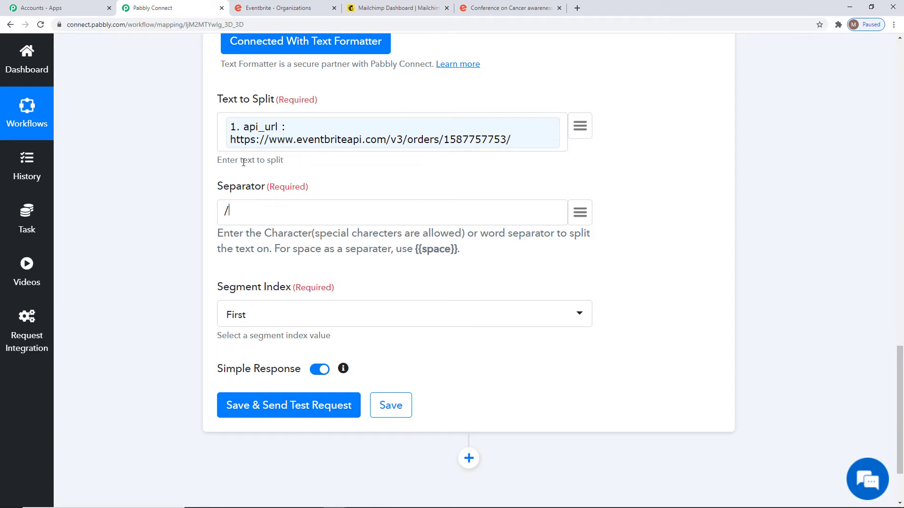
click(371, 323)
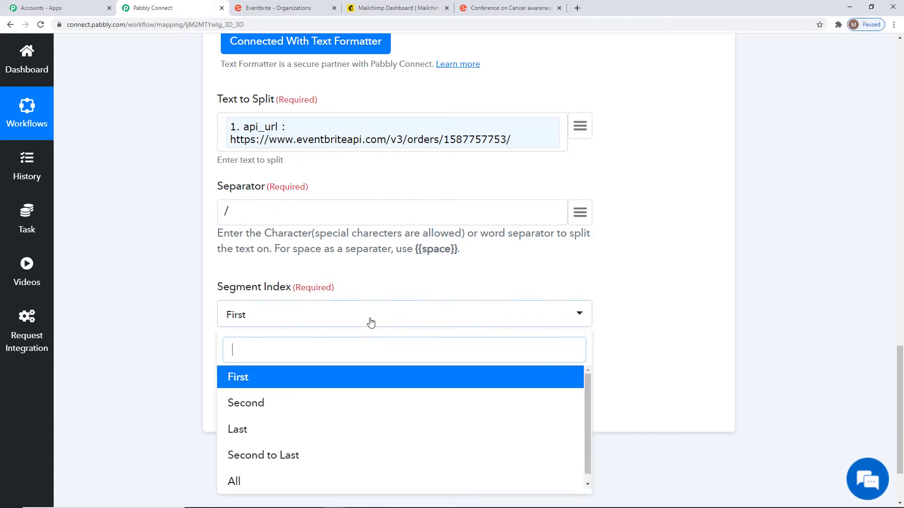
click(304, 457)
click(296, 405)
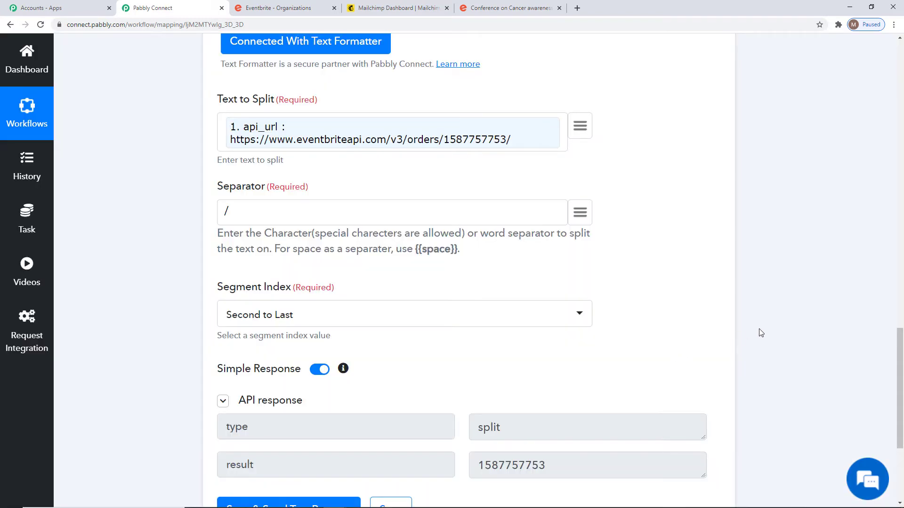
scroll(762, 332, down, 3)
drag(471, 326, 560, 328)
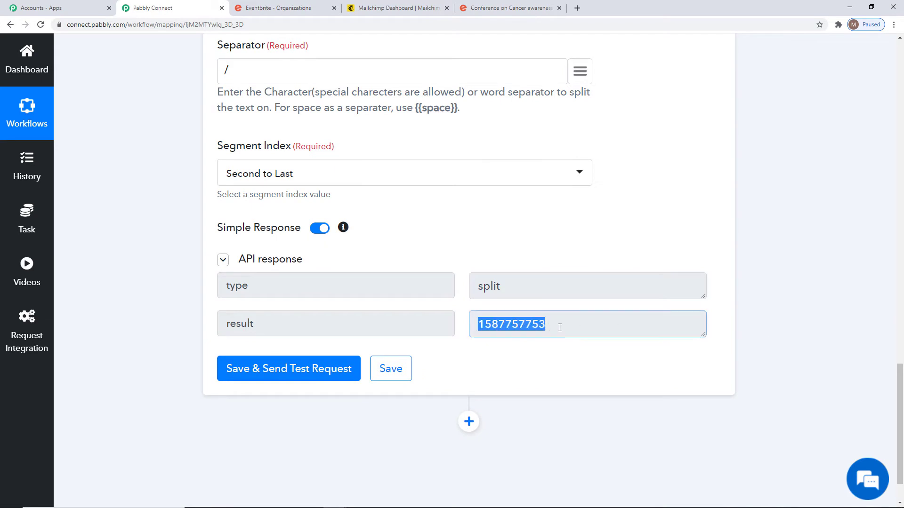
click(508, 328)
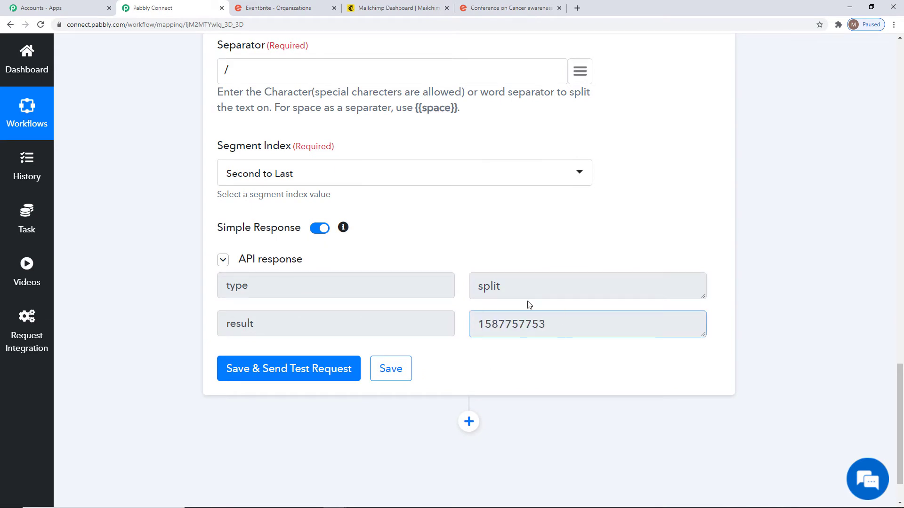
click(387, 370)
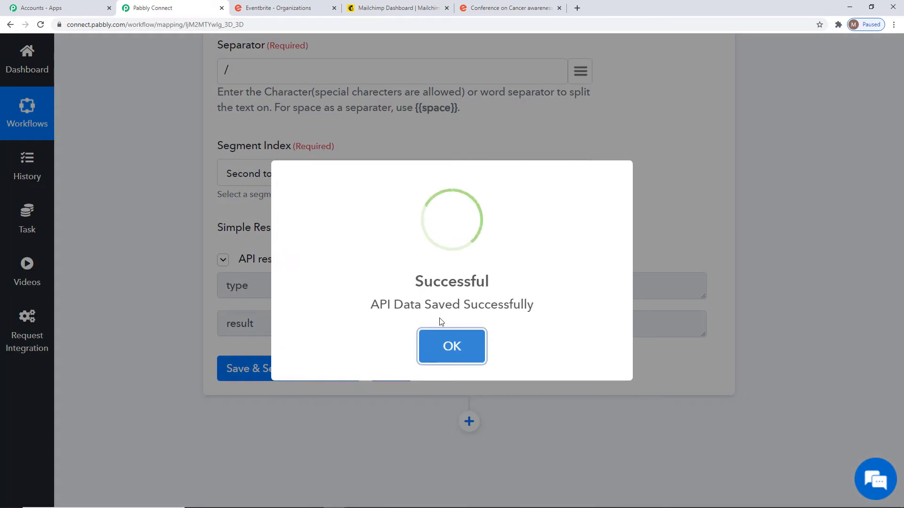
click(457, 341)
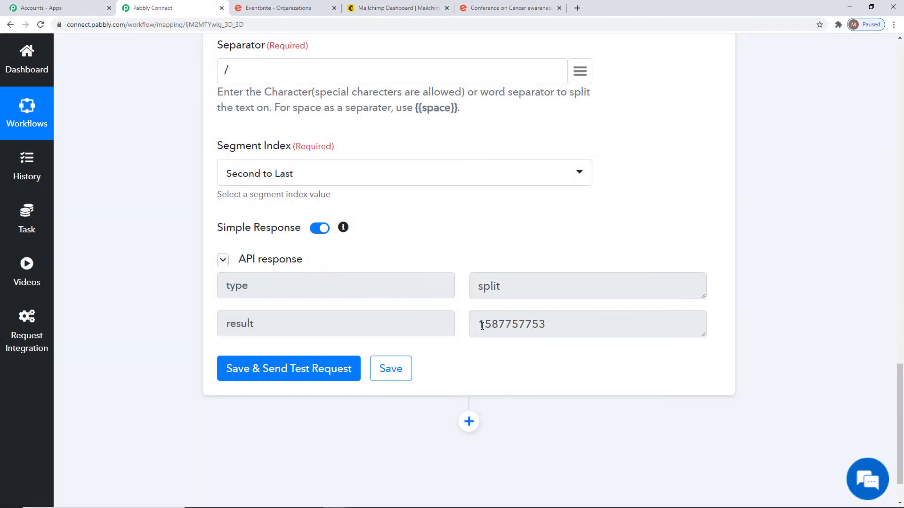
drag(482, 325, 551, 325)
click(644, 319)
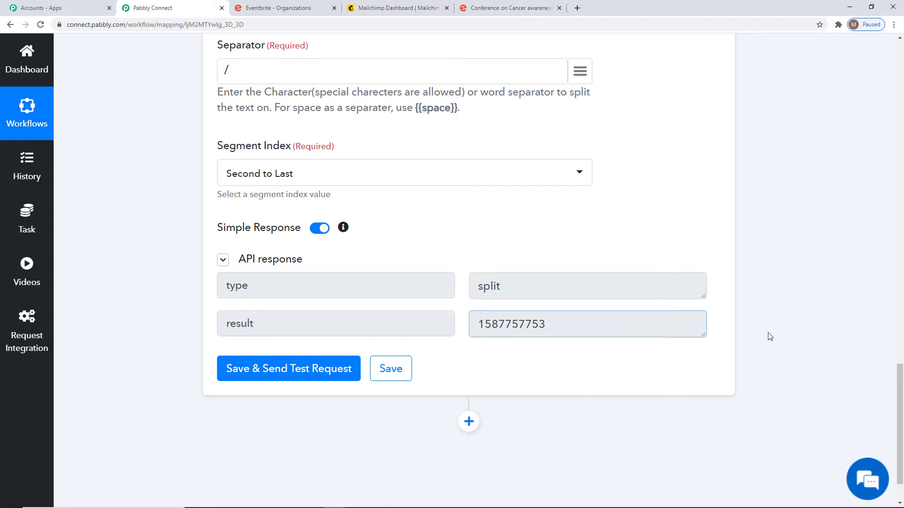
scroll(767, 338, down, 2)
Add an Eventbrite action step with the Get Attendee by Order Id event.
click(469, 366)
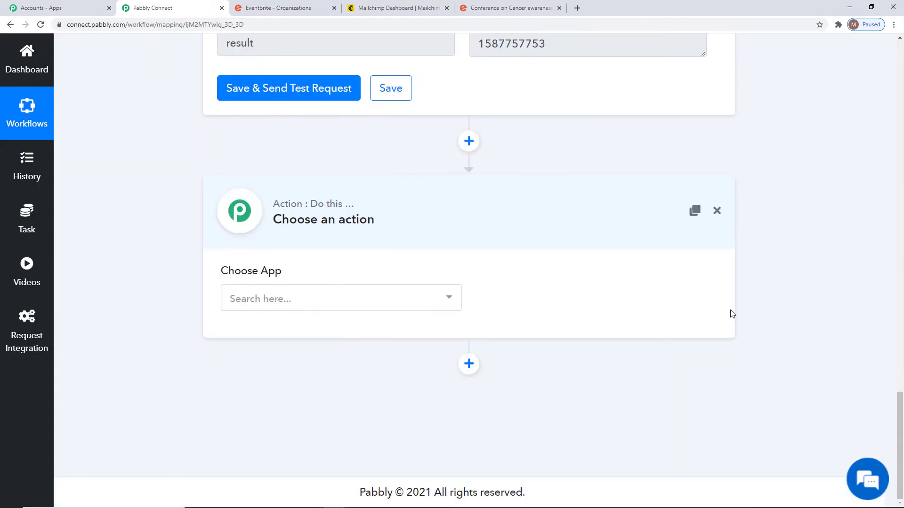
click(370, 298)
text(event)
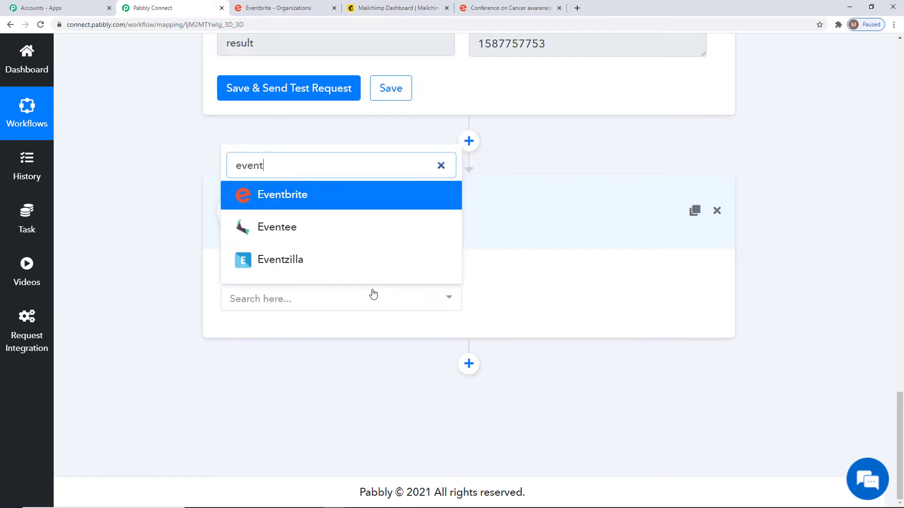
click(321, 196)
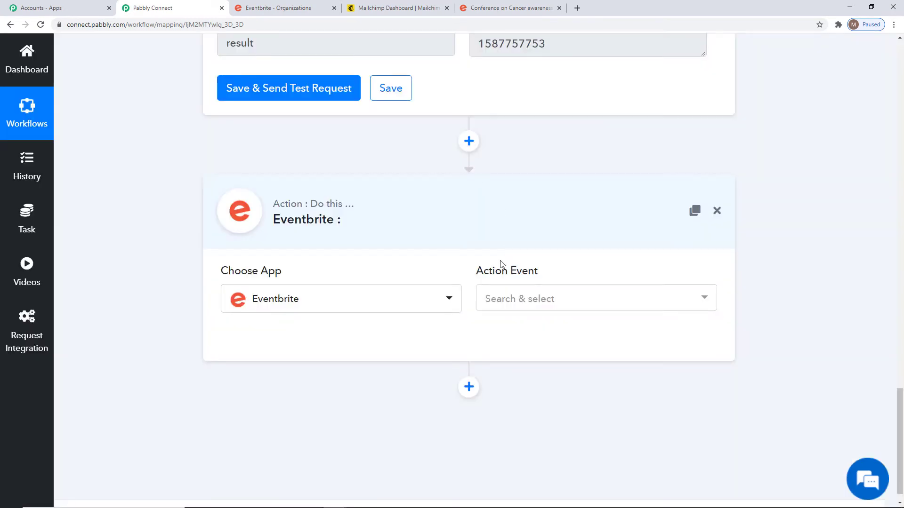
click(490, 300)
scroll(595, 167, down, 2)
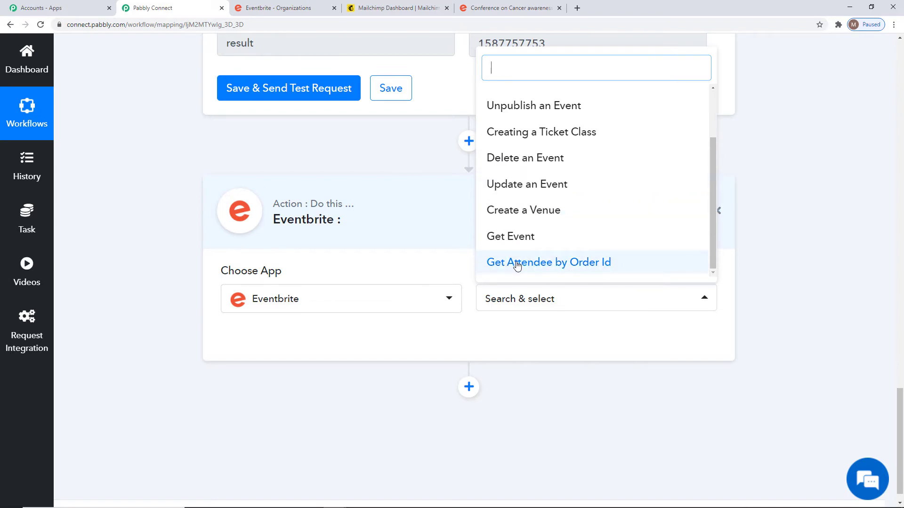
click(570, 267)
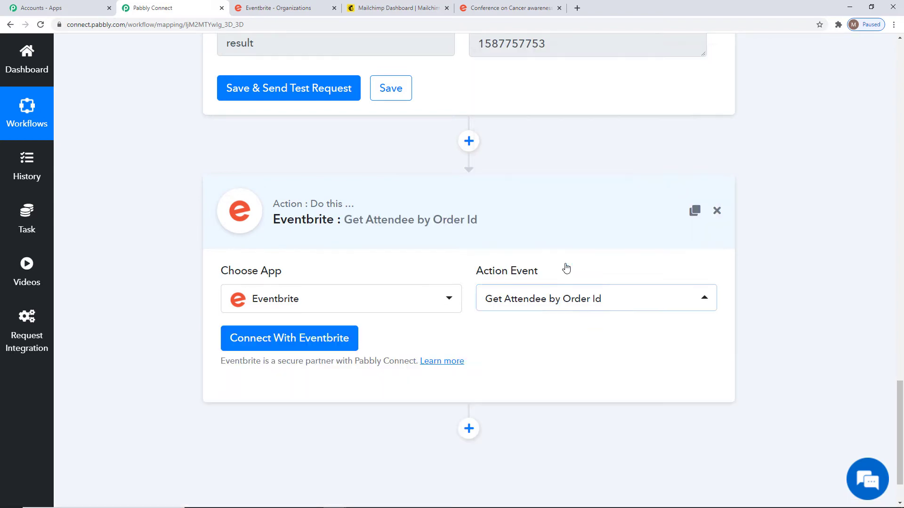
Connect the step using the saved Eventbrite #4 credentials.
click(285, 338)
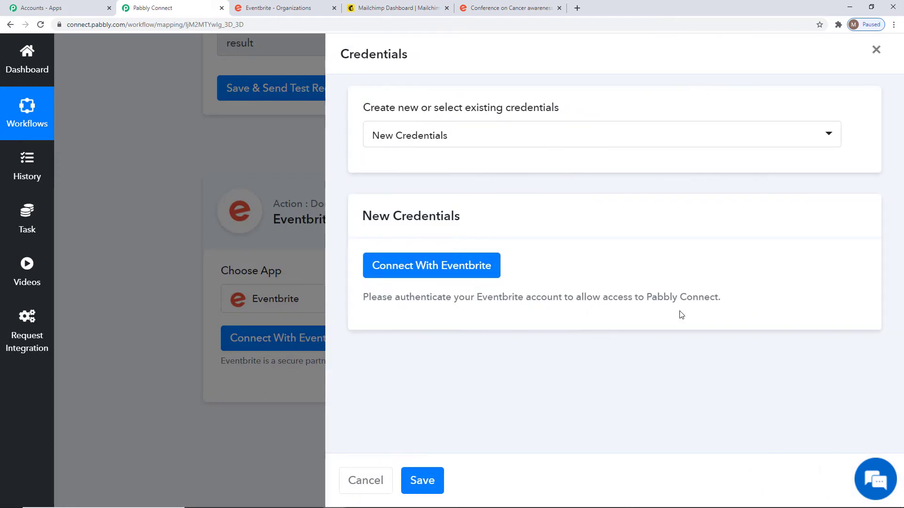
click(473, 144)
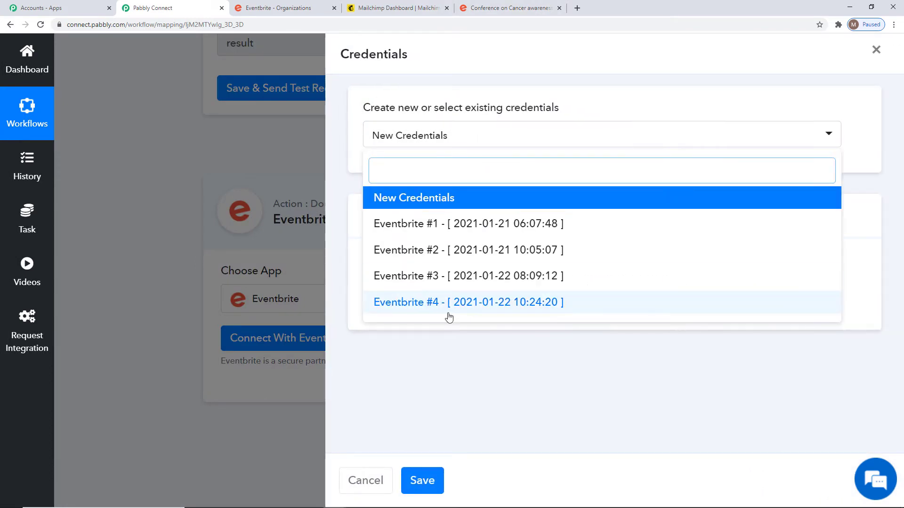
click(511, 313)
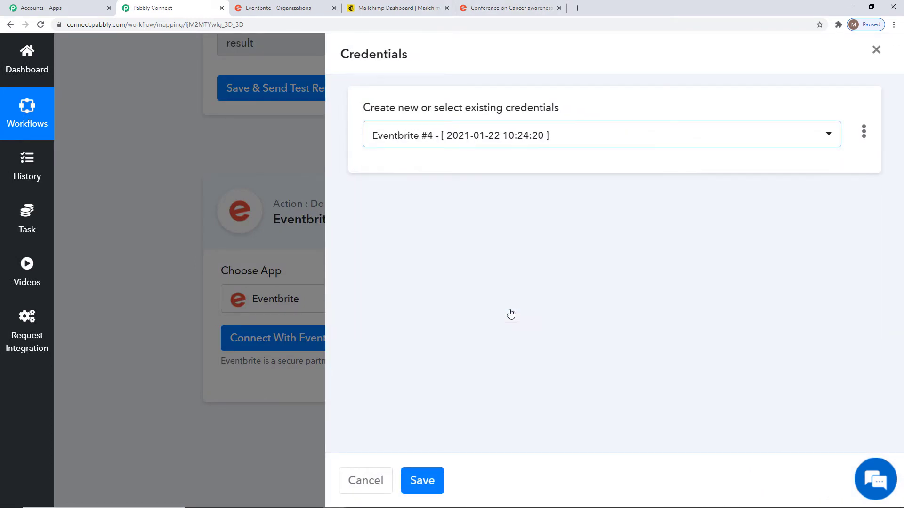
click(426, 481)
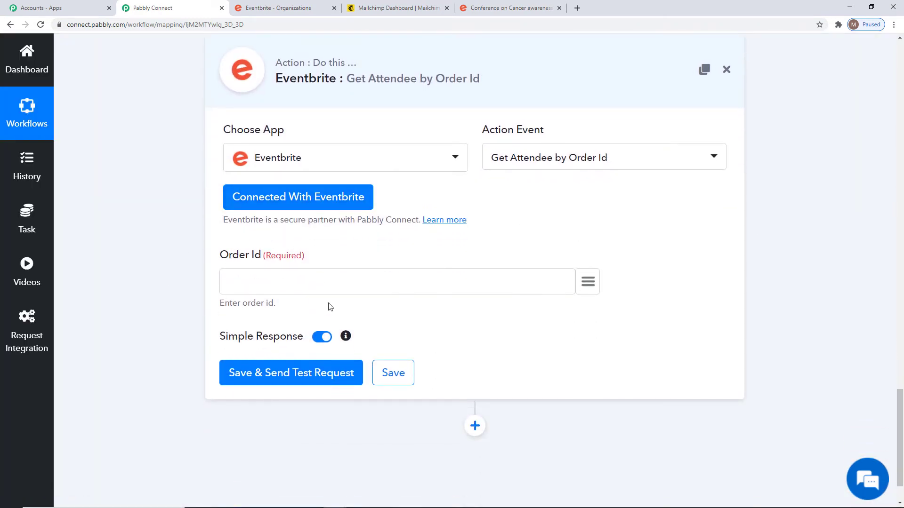
Map the order id into the Order Id field and send a test request.
scroll(801, 325, up, 6)
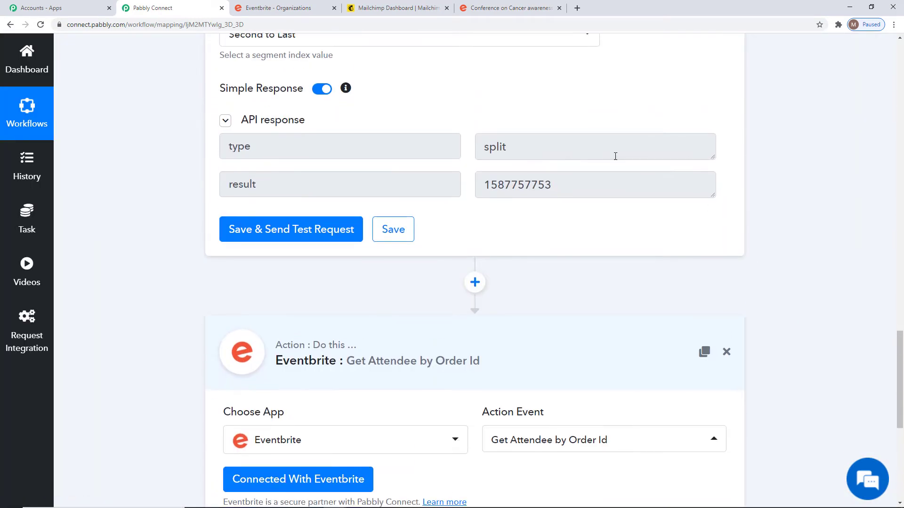
drag(479, 189, 581, 186)
scroll(802, 209, down, 7)
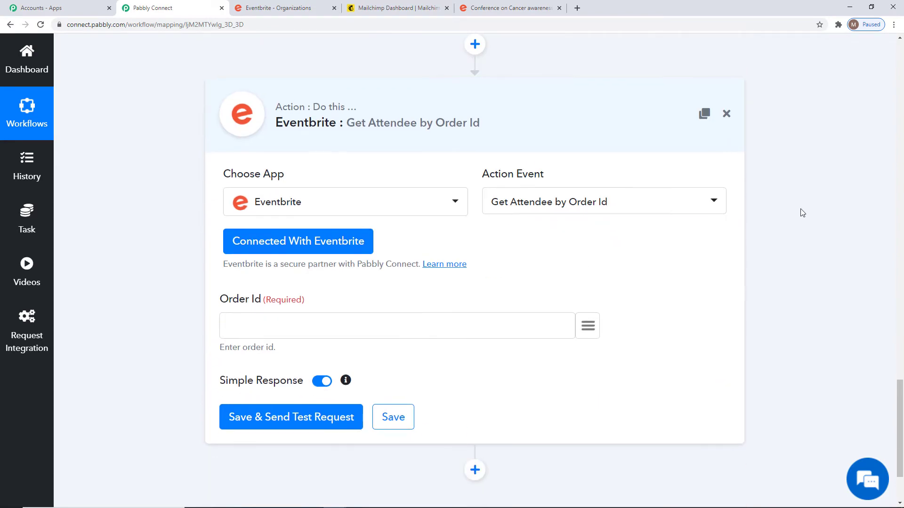
click(593, 241)
scroll(571, 339, down, 3)
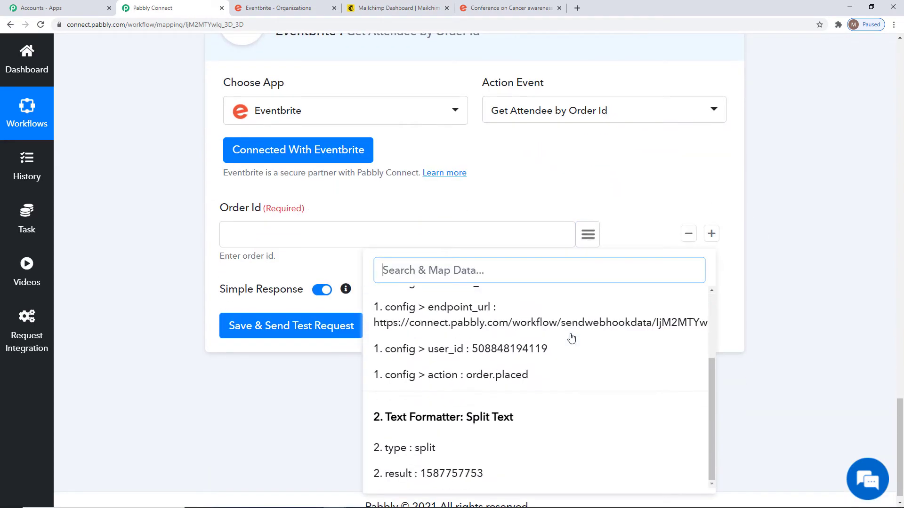
click(290, 325)
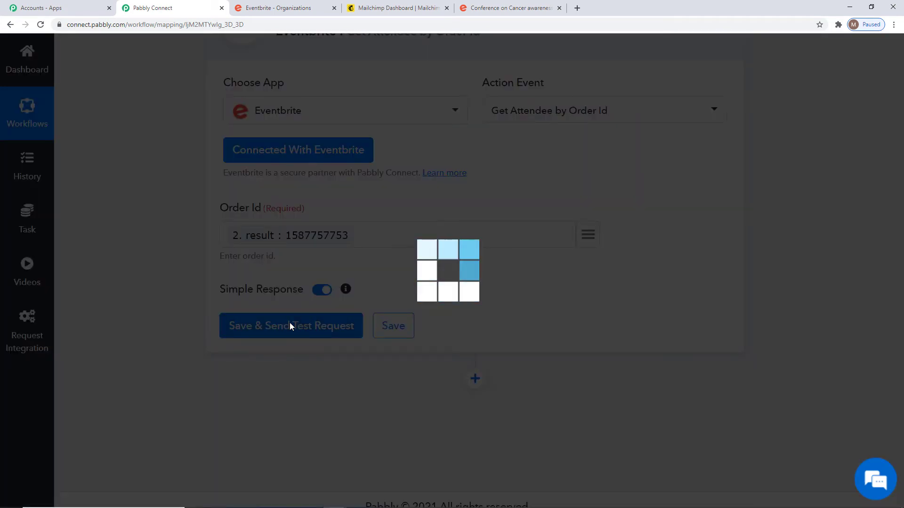
Check the response shows Attending status and General Admission ticket, then save the step.
scroll(756, 294, down, 4)
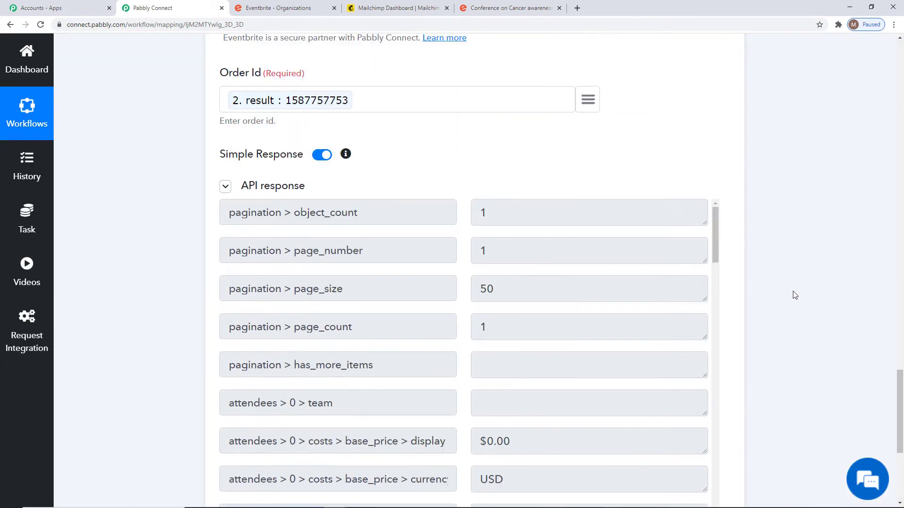
scroll(795, 295, down, 2)
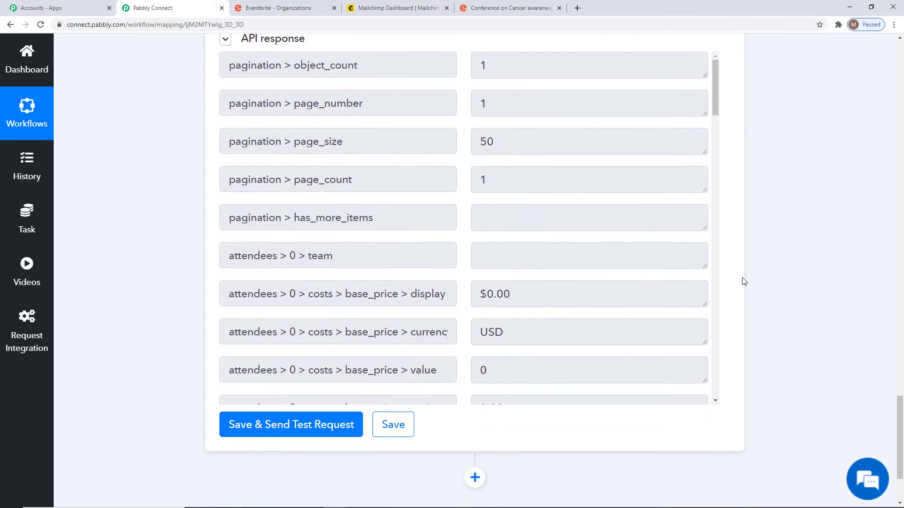
scroll(560, 255, down, 10)
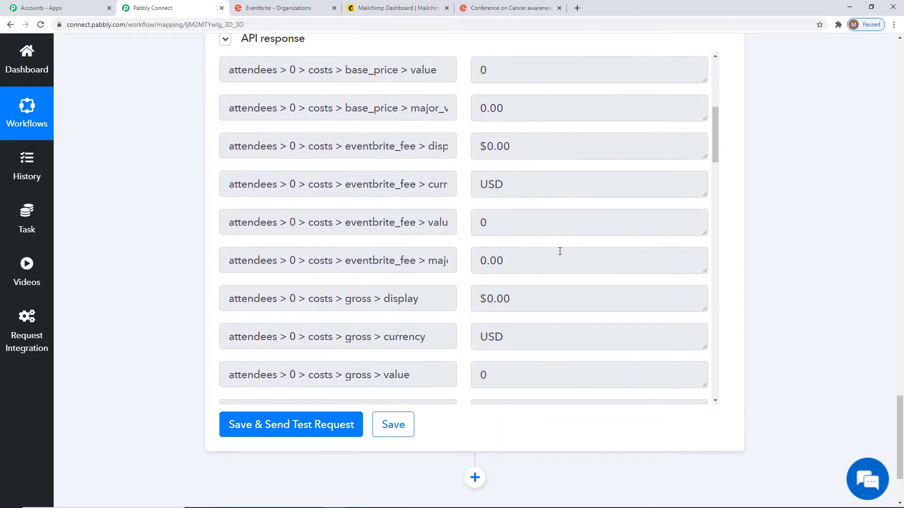
scroll(560, 251, down, 14)
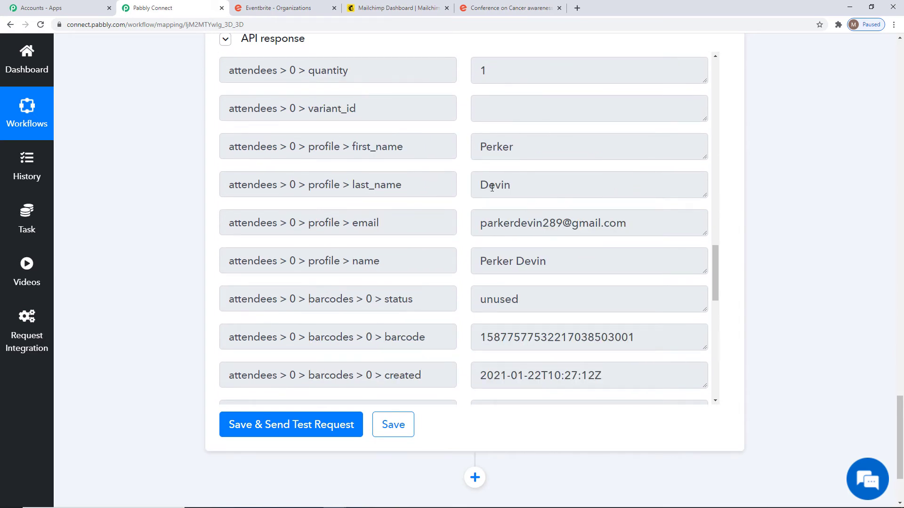
scroll(653, 351, down, 4)
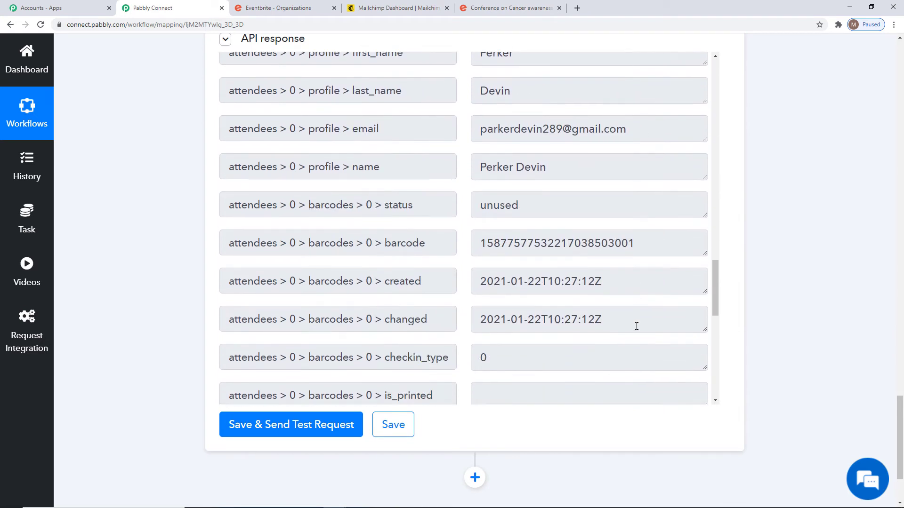
scroll(537, 266, down, 8)
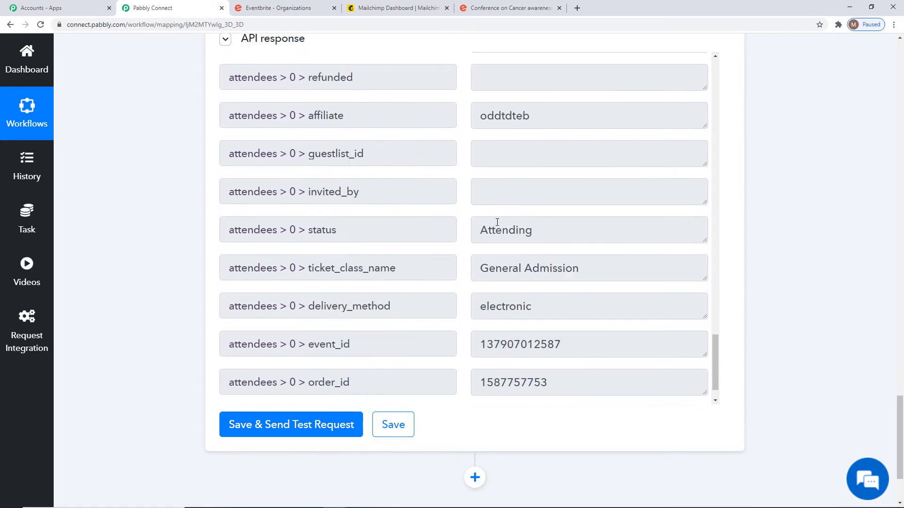
double_click(484, 228)
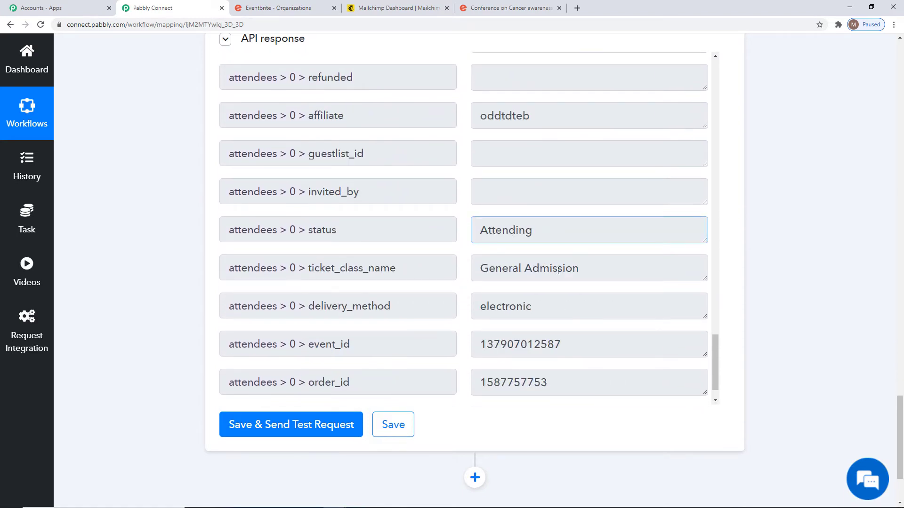
scroll(552, 292, down, 1)
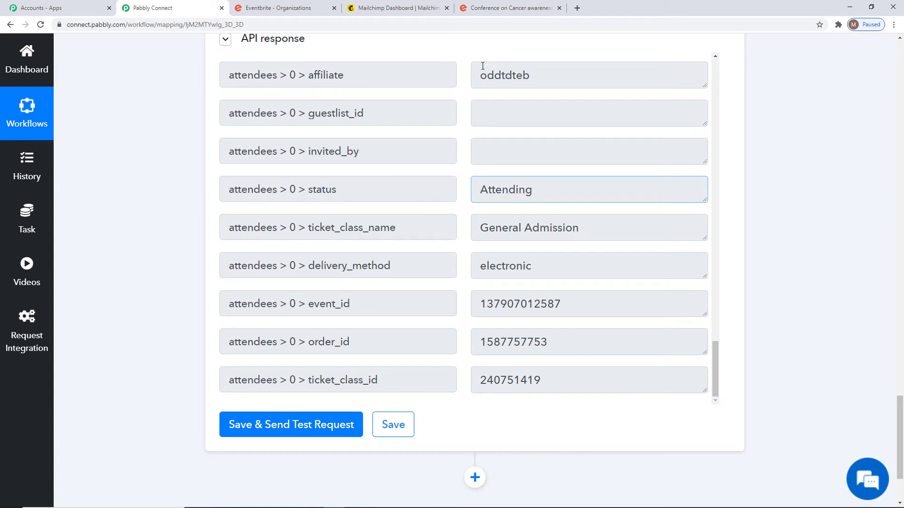
click(391, 420)
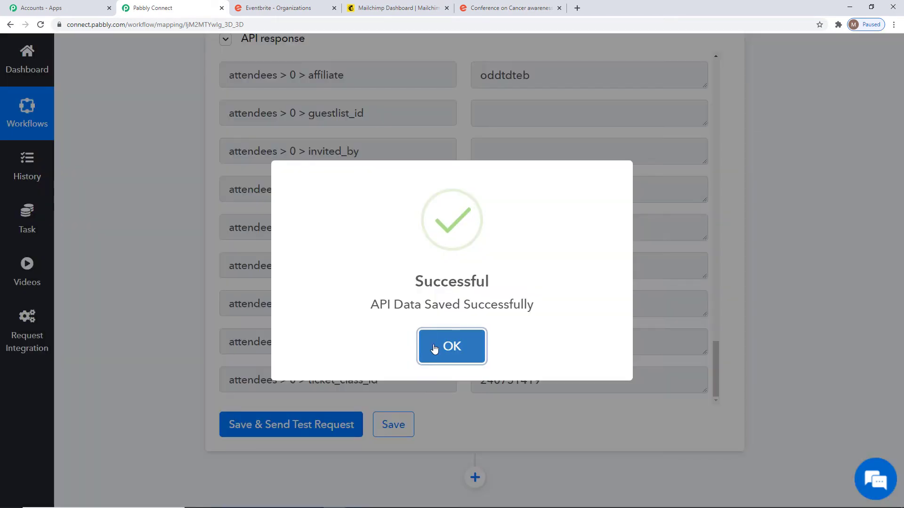
click(435, 347)
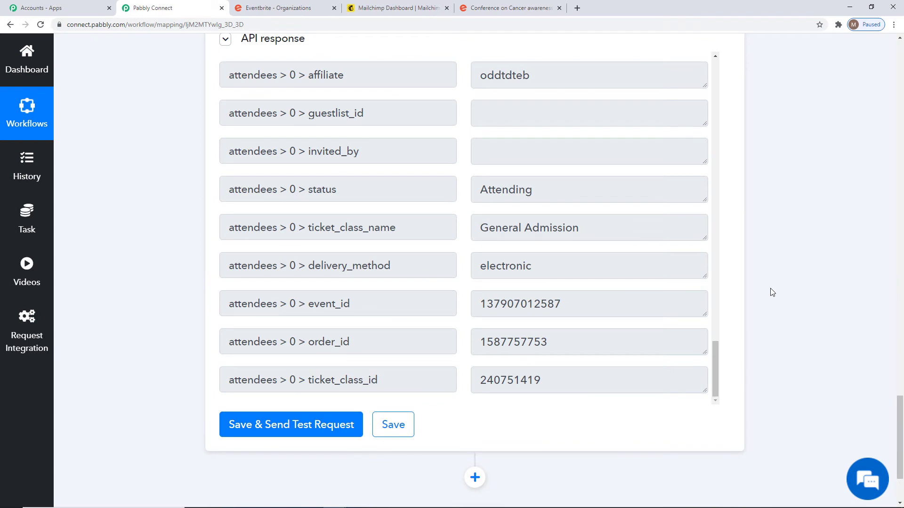
scroll(777, 315, down, 1)
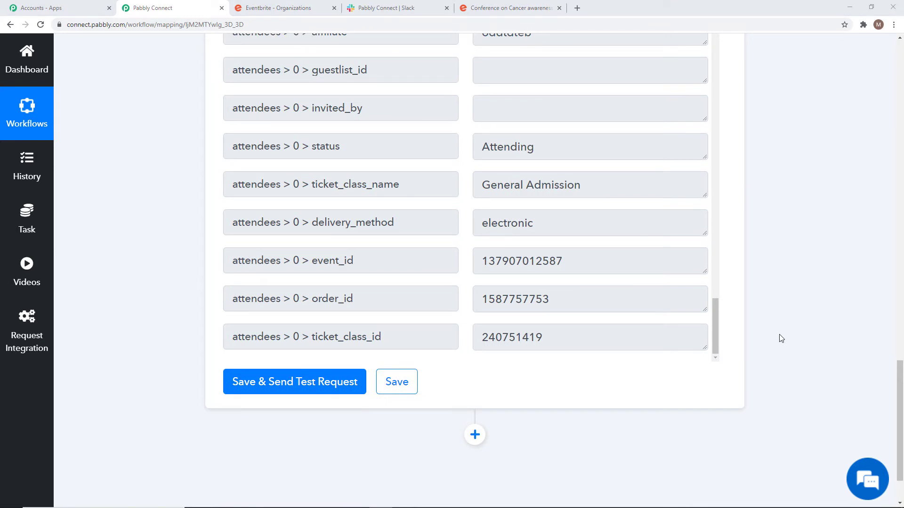
scroll(781, 338, down, 2)
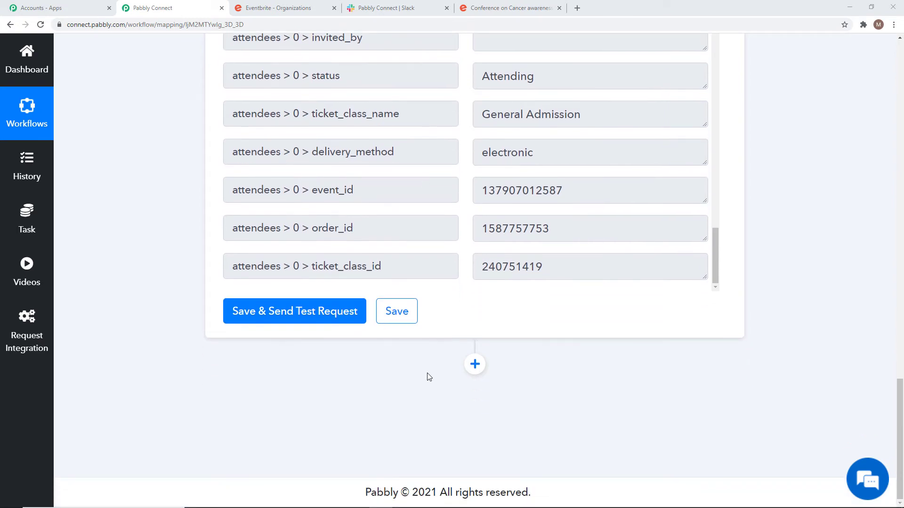
Add a Slack step with the Send Channel Message (without Image) event and begin connecting Slack.
click(475, 364)
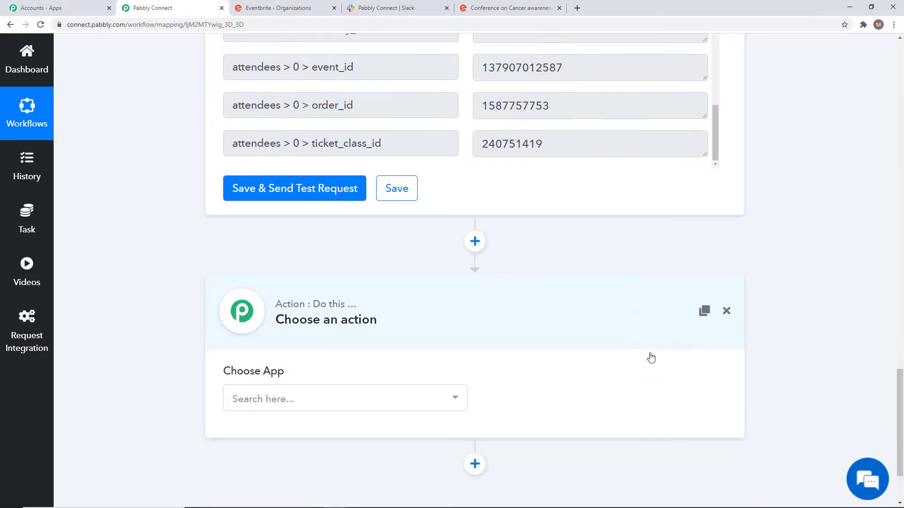
scroll(651, 359, down, 2)
click(429, 306)
text(s)
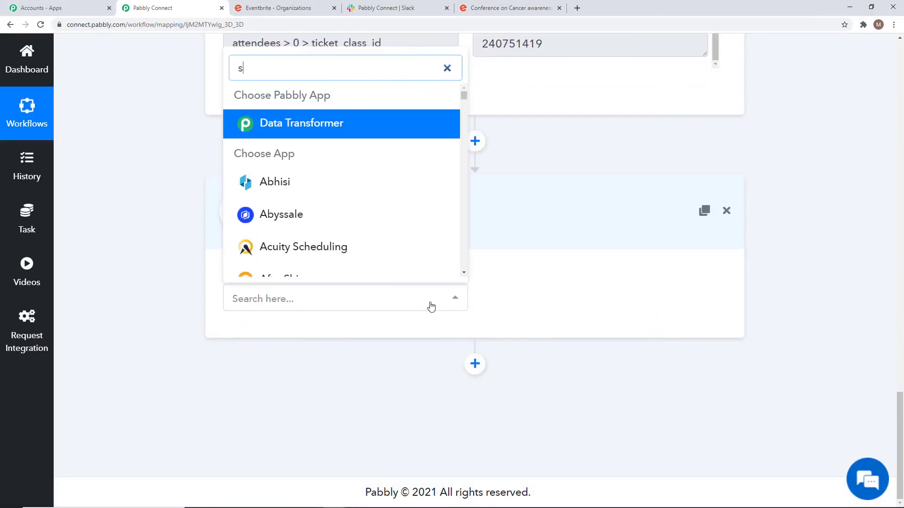
text(lack)
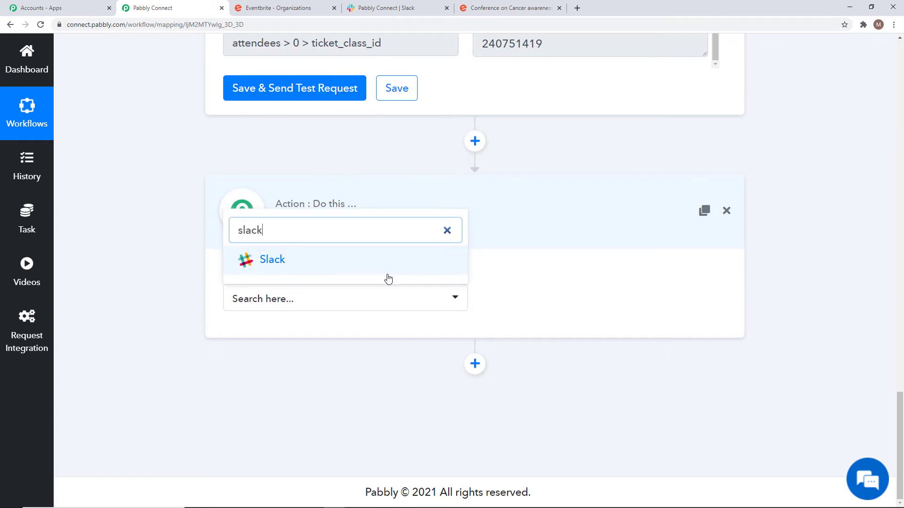
click(376, 270)
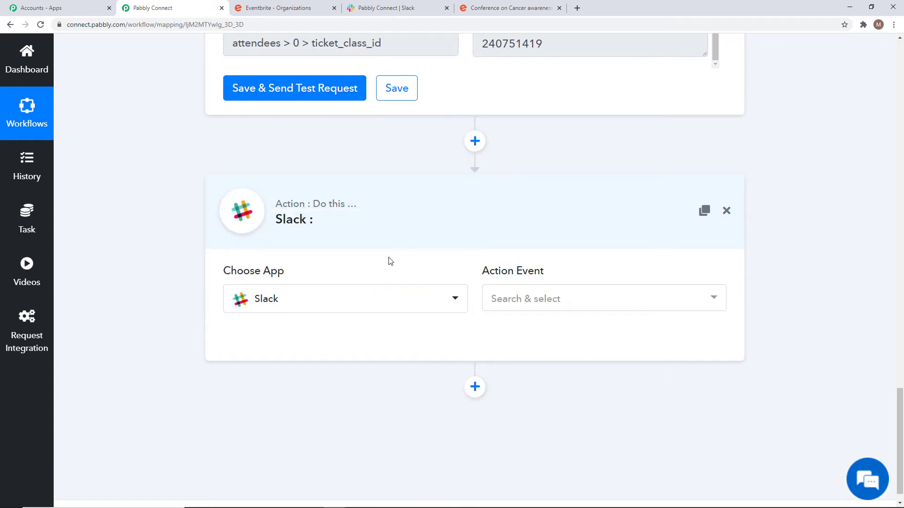
click(632, 298)
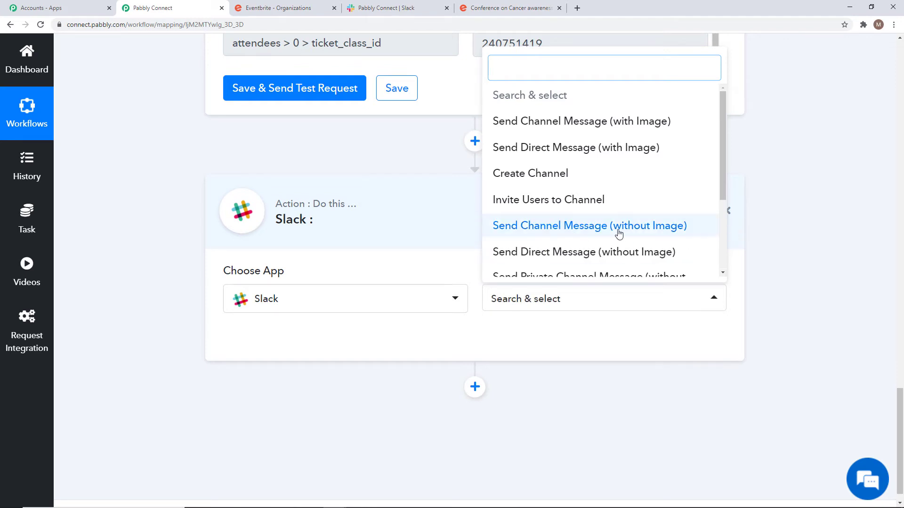
click(583, 227)
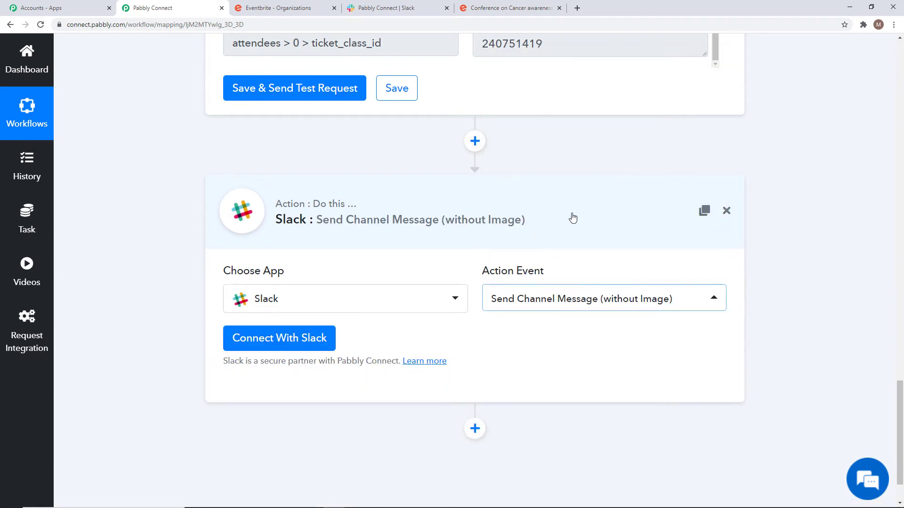
click(281, 341)
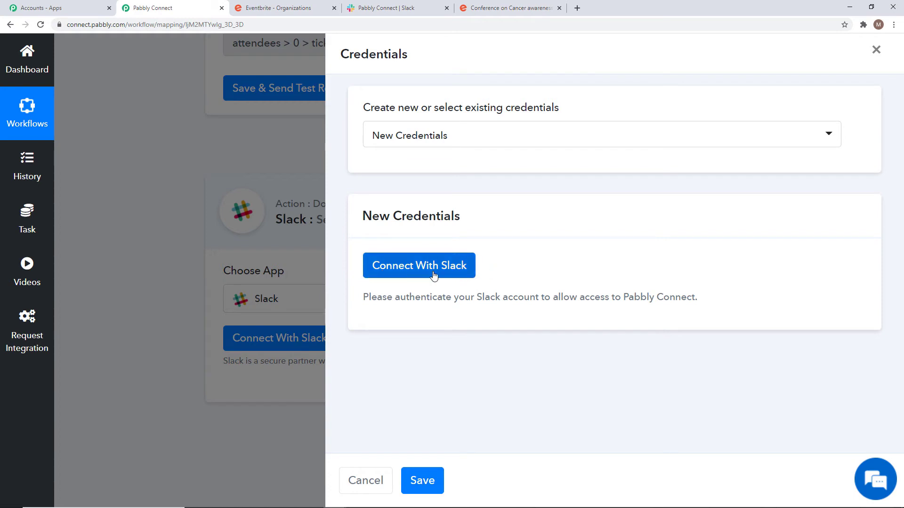
Authorize Slack with New Credentials, allowing Pabbly Connect access to the workspace.
click(477, 141)
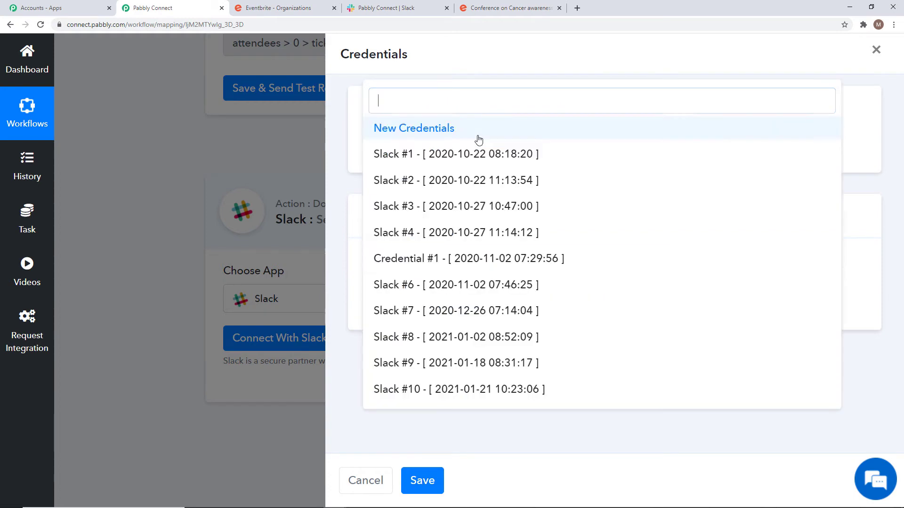
click(507, 438)
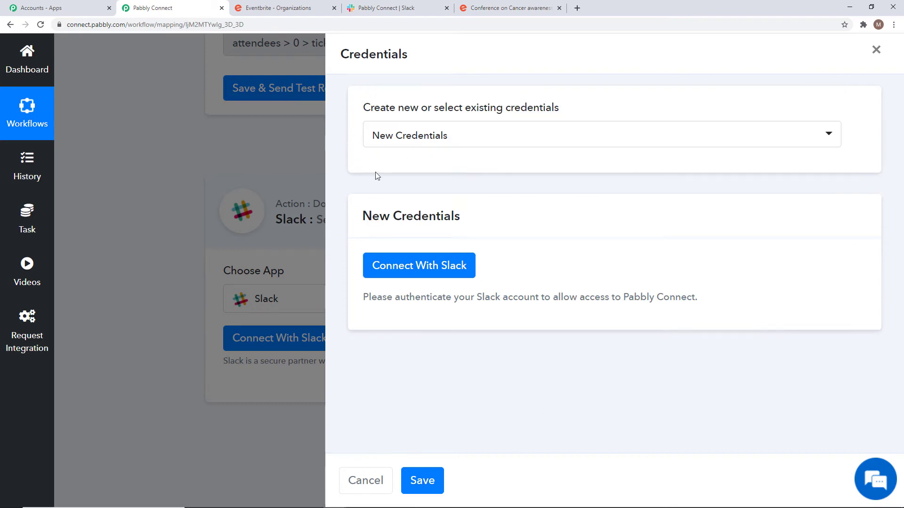
click(416, 272)
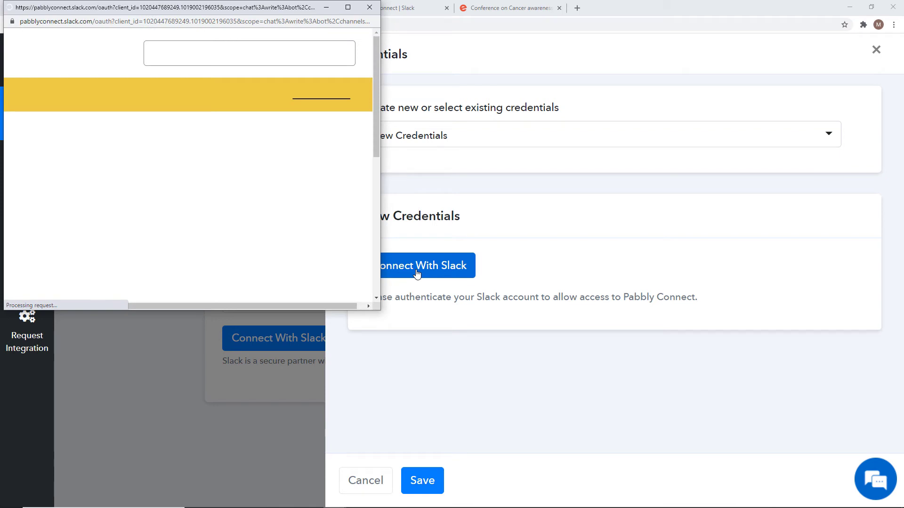
scroll(222, 149, down, 1)
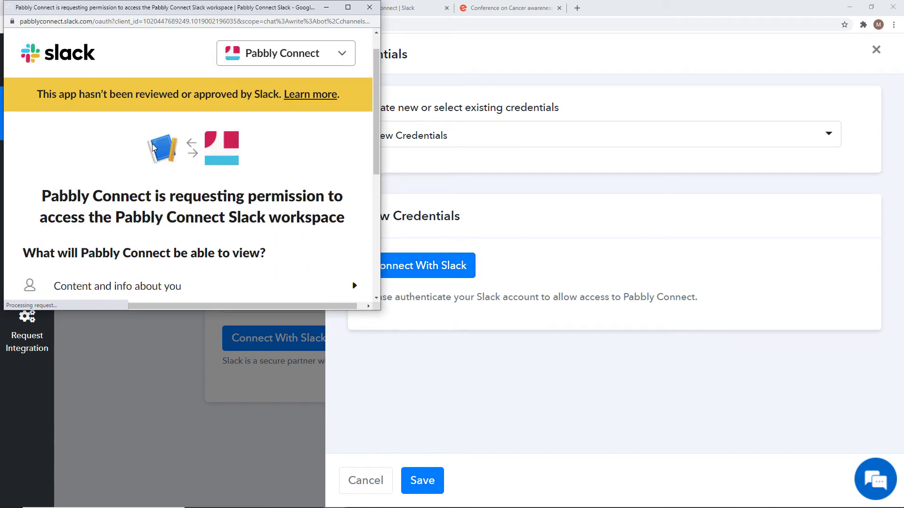
scroll(226, 199, down, 8)
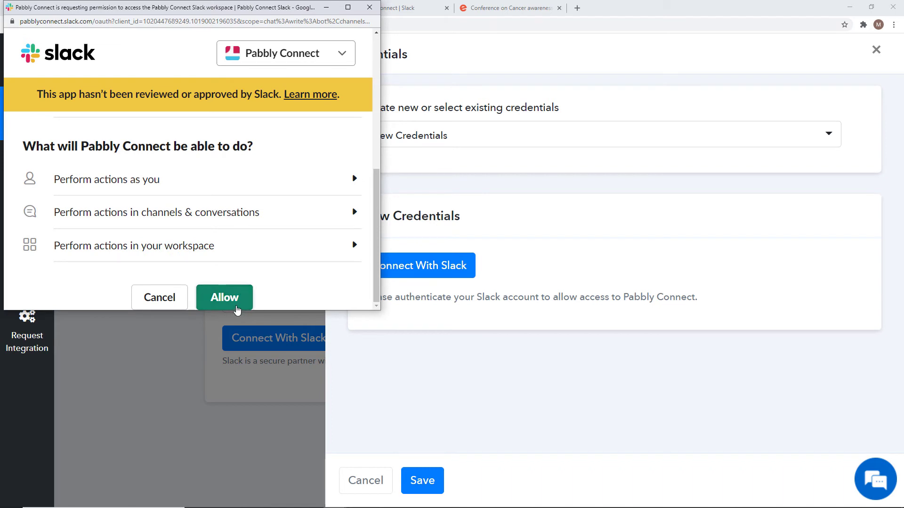
click(237, 306)
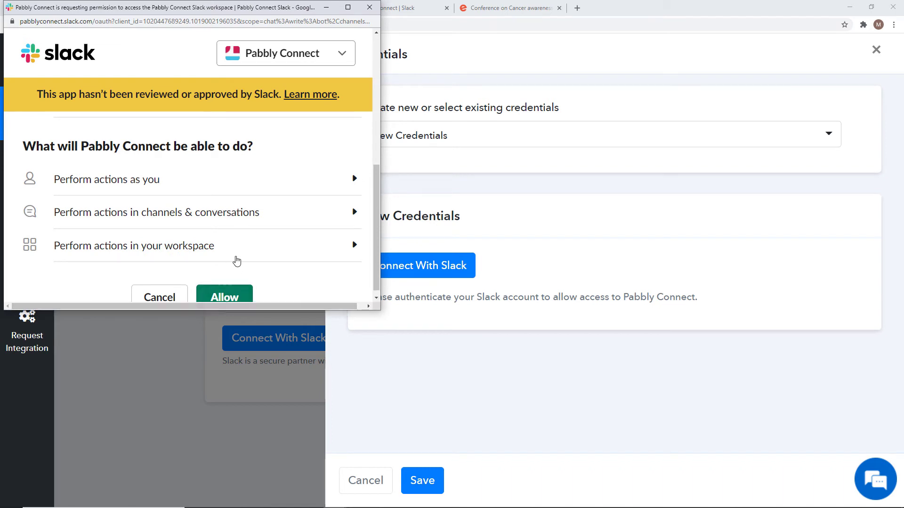
click(220, 289)
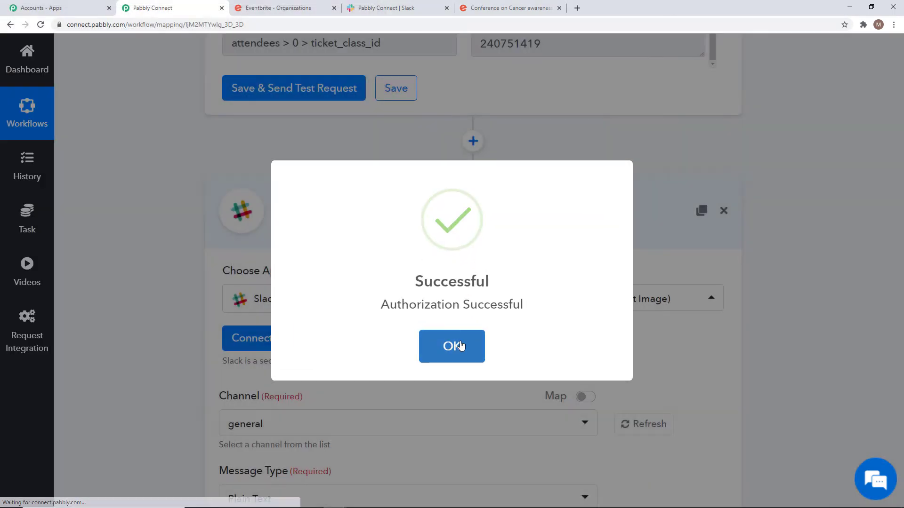
click(453, 347)
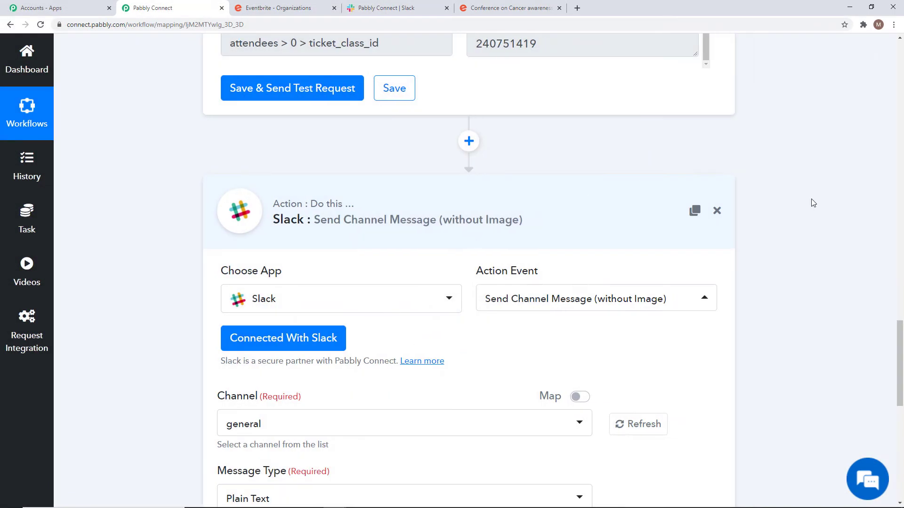
Review the Slack step's fields, then switch to the Slack workspace tab.
scroll(814, 226, down, 4)
scroll(817, 236, down, 4)
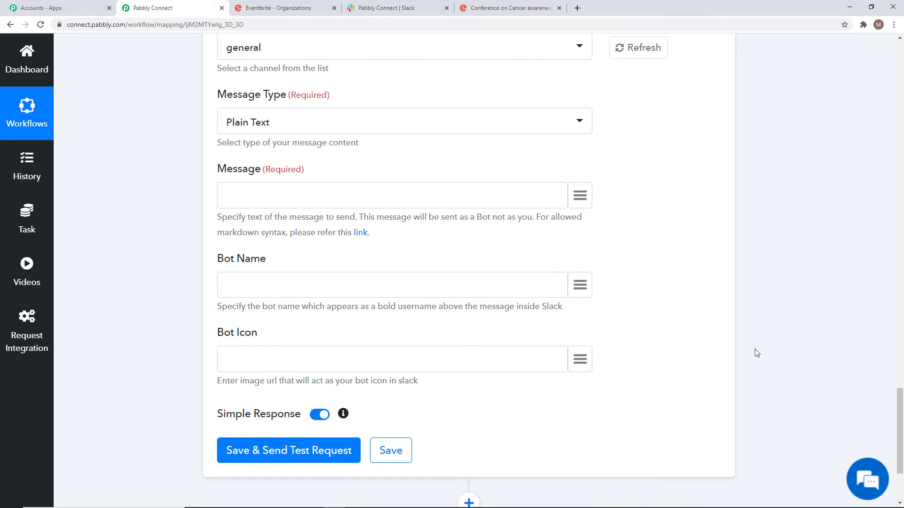
scroll(756, 354, up, 6)
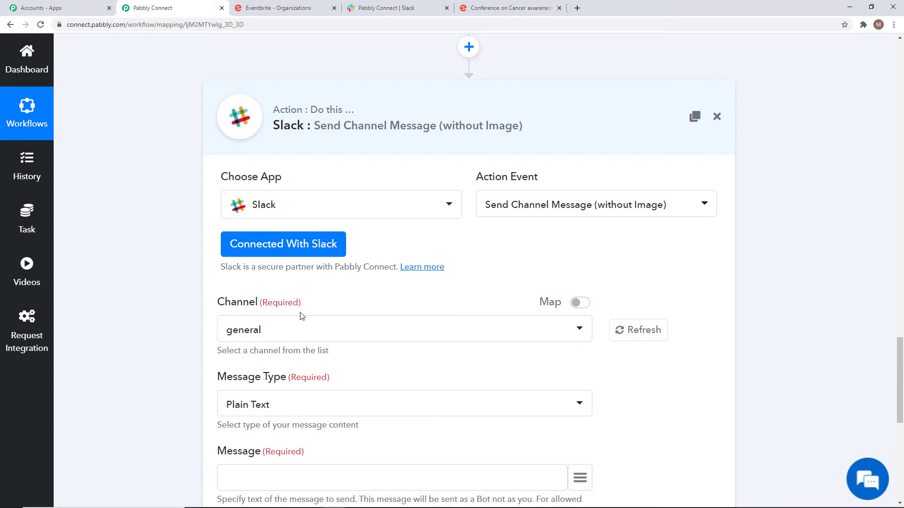
click(384, 9)
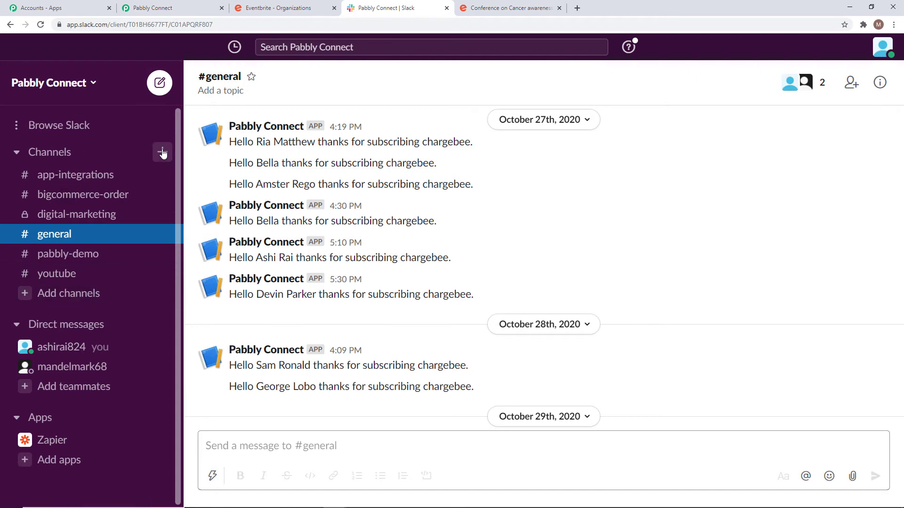
Create a Slack channel named eventbrite_slack, skip inviting people, and return to Pabbly Connect.
click(163, 153)
click(190, 201)
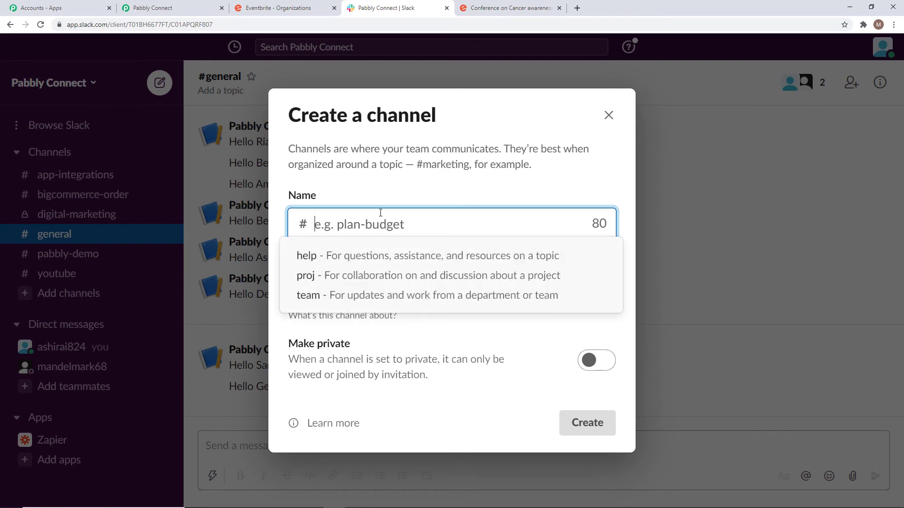
text(eventbrite)
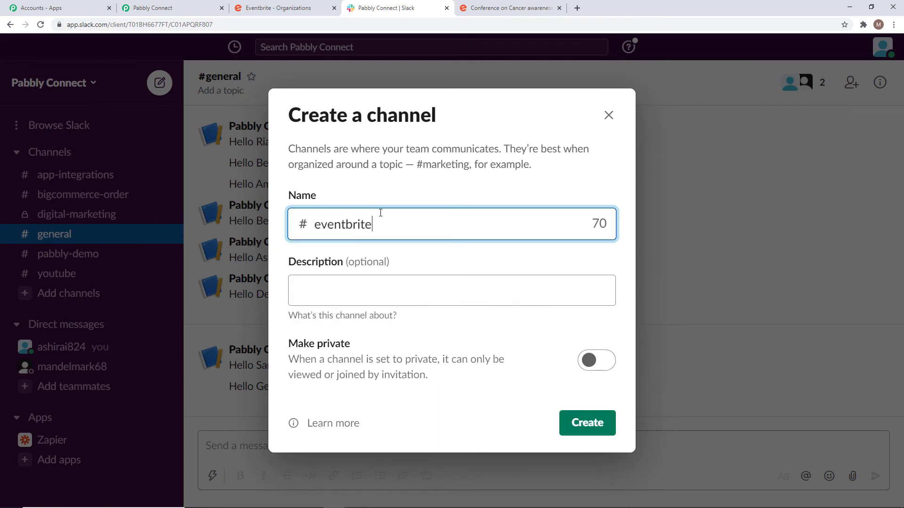
text(_)
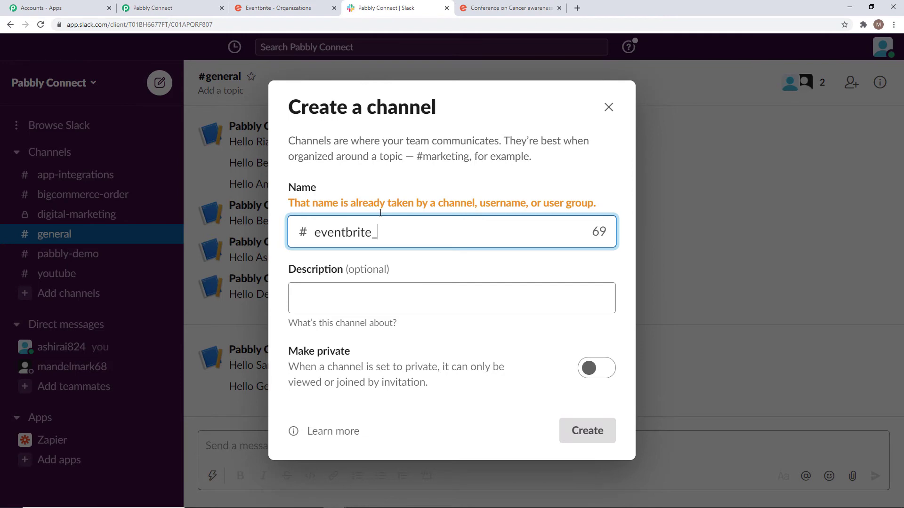
text(slack)
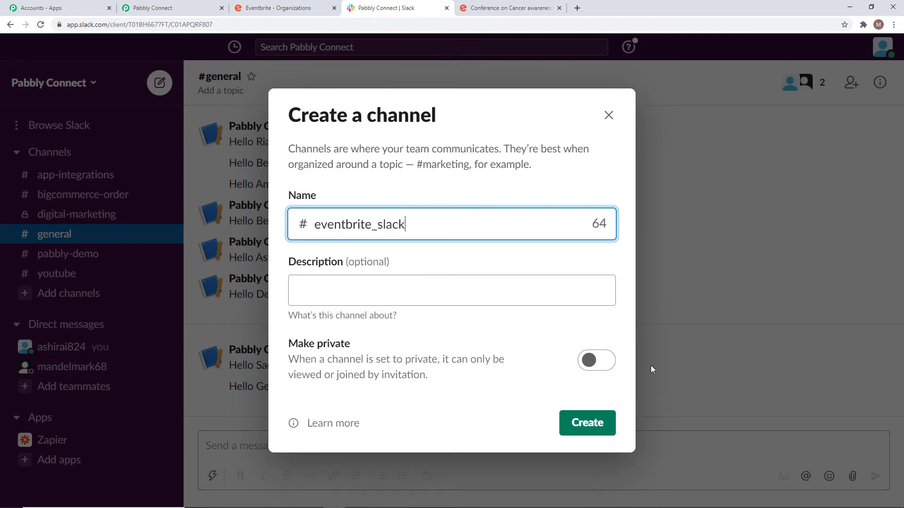
click(599, 425)
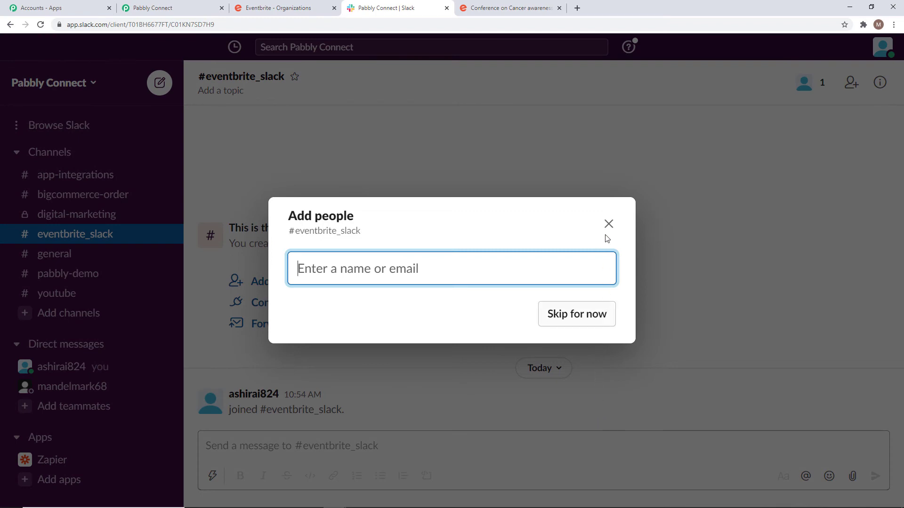
click(591, 319)
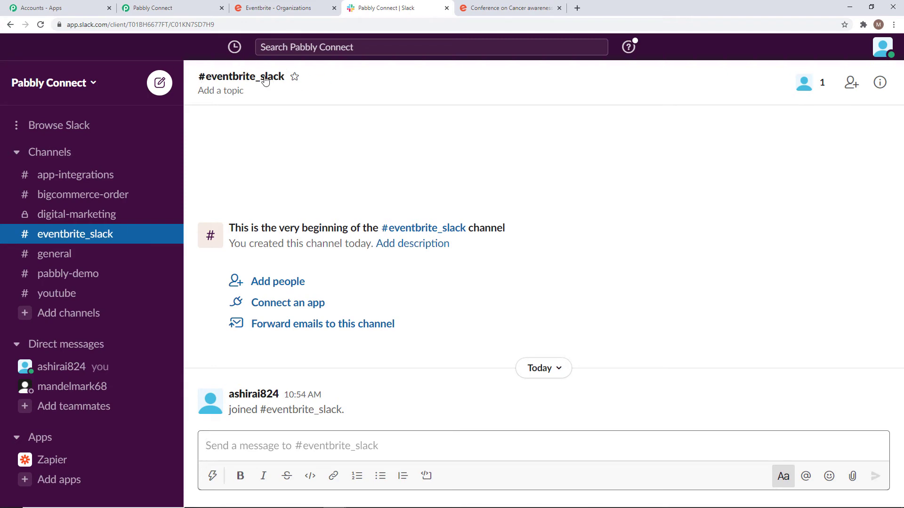
click(154, 8)
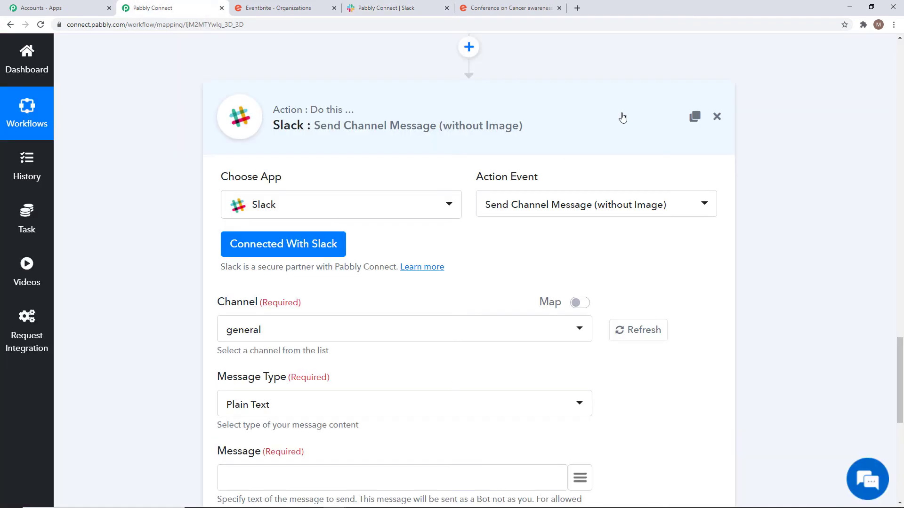
Refresh the channel list, choose eventbrite_slack, and keep Plain Text as message type.
click(626, 333)
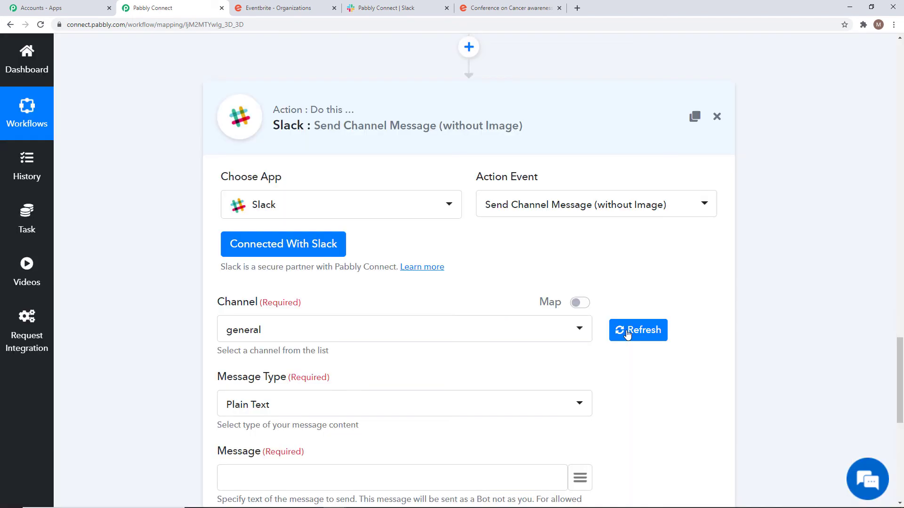
click(546, 331)
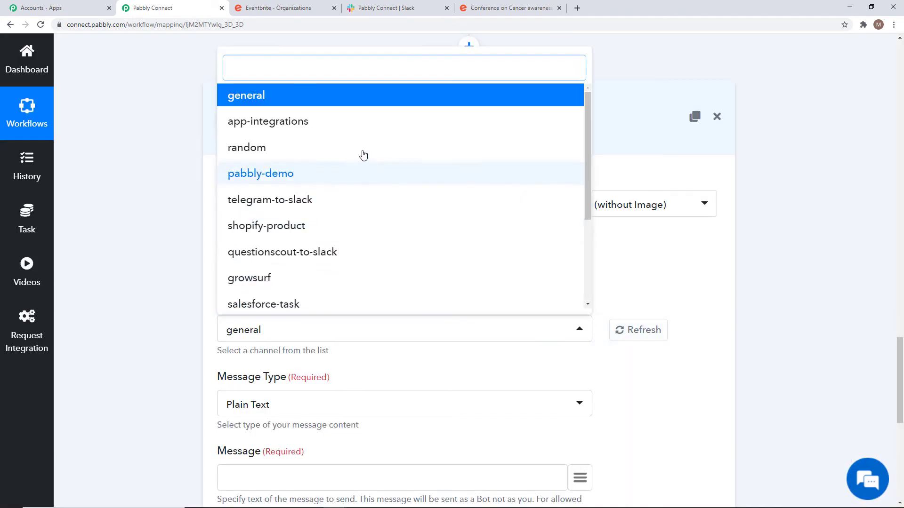
scroll(366, 240, down, 3)
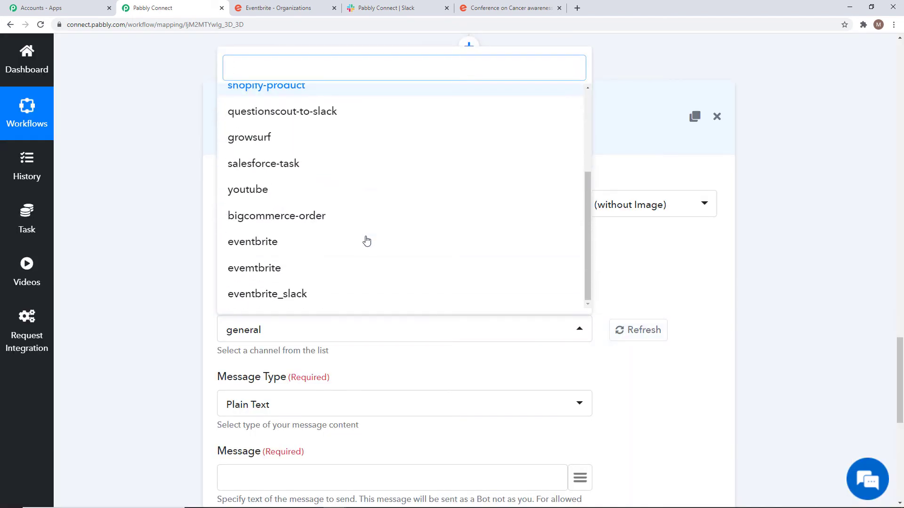
click(285, 296)
scroll(838, 309, down, 4)
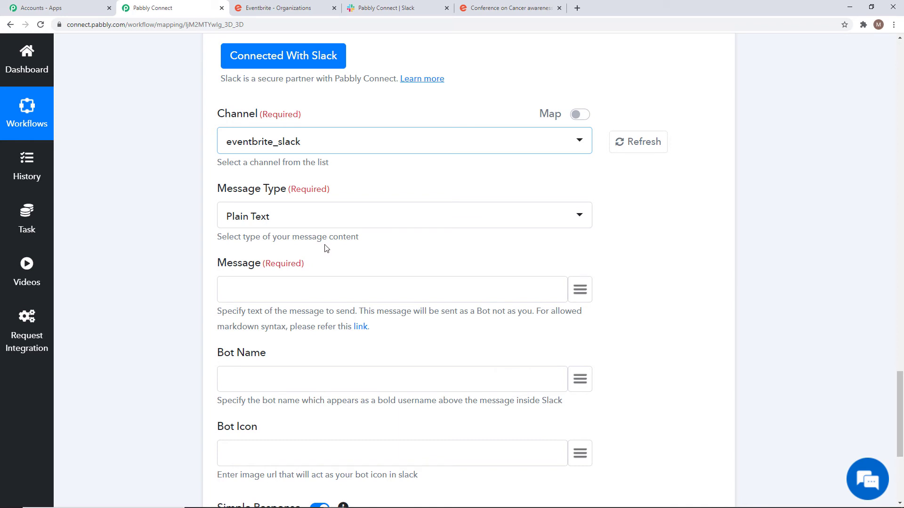
click(266, 222)
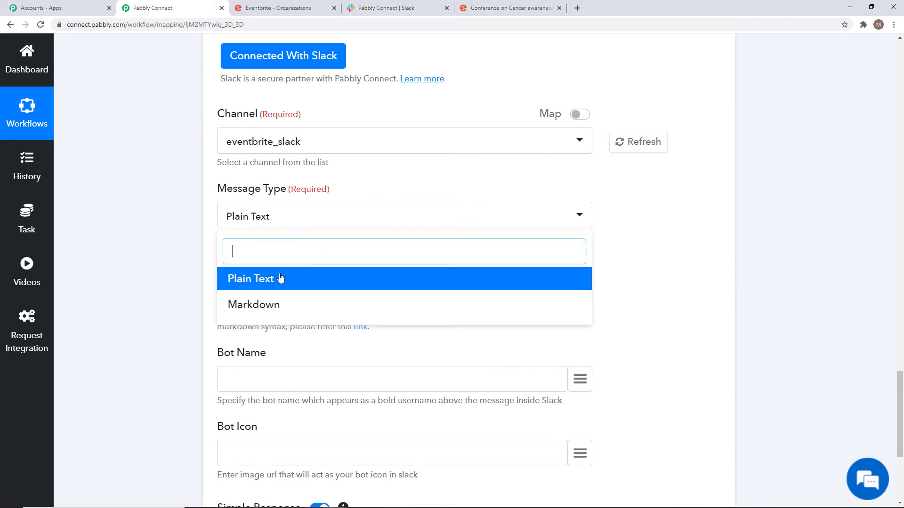
click(645, 291)
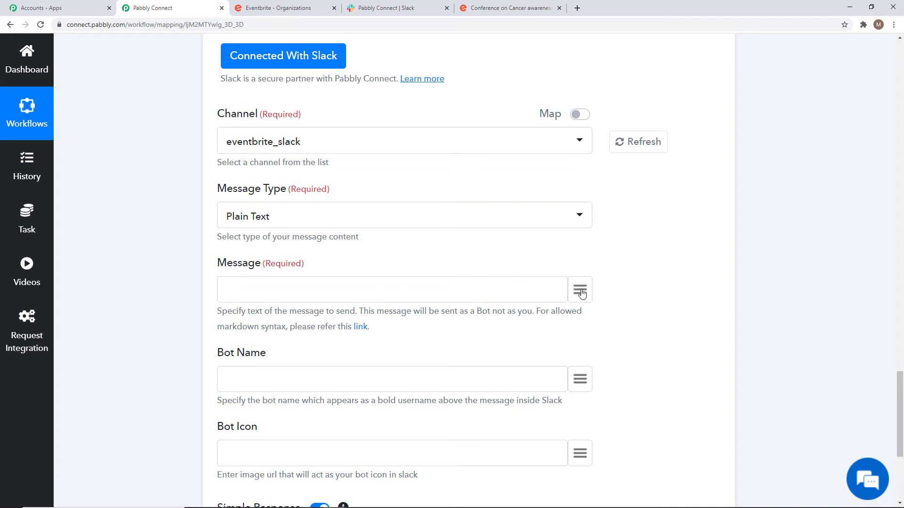
scroll(582, 293, down, 2)
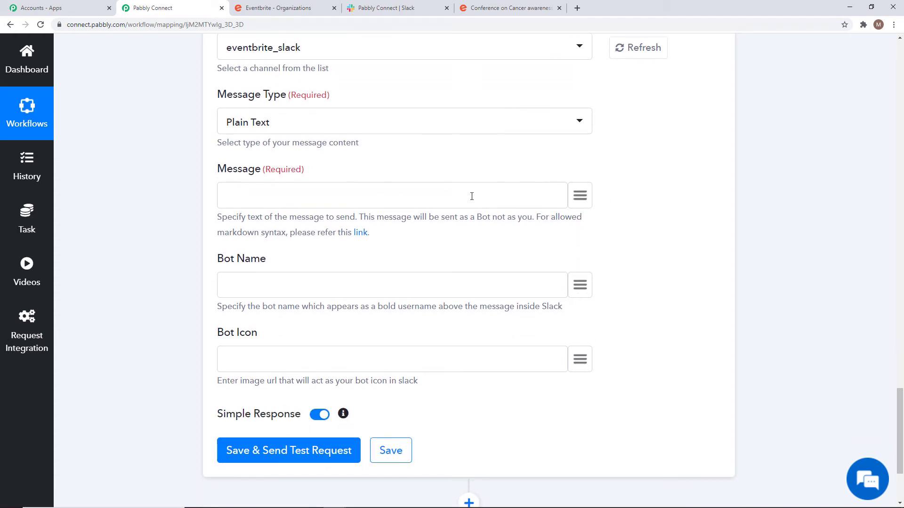
Start the message with 'New', the mapped order.placed value and 'in Even...' text.
click(416, 194)
text(New Order placed in)
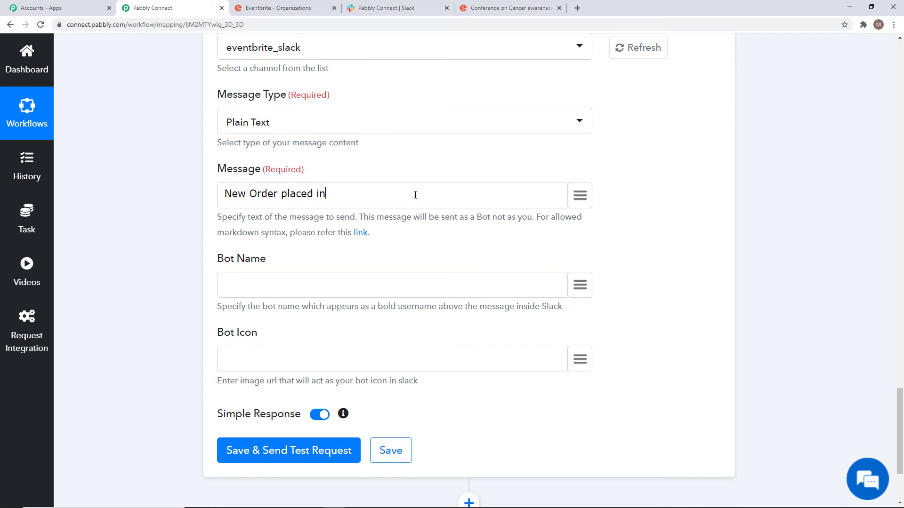
text( Eventbrite.)
click(580, 195)
scroll(580, 325, down, 2)
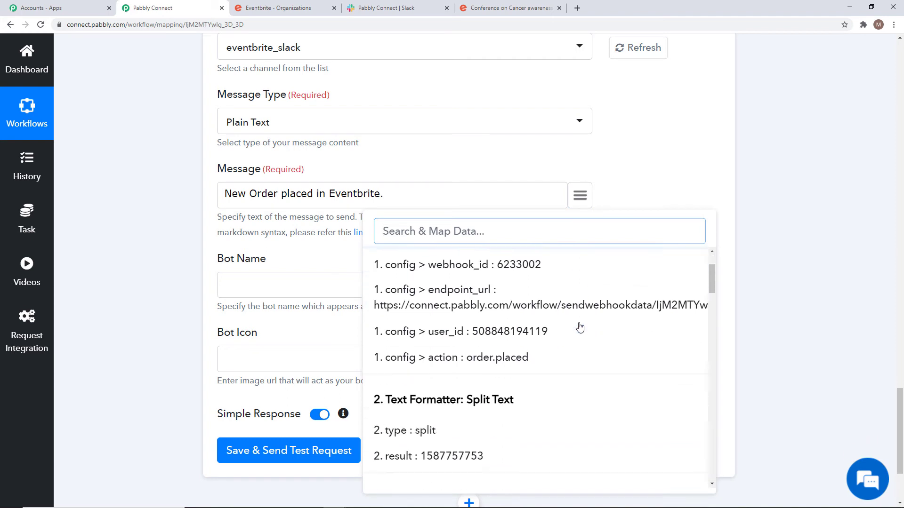
scroll(580, 328, down, 2)
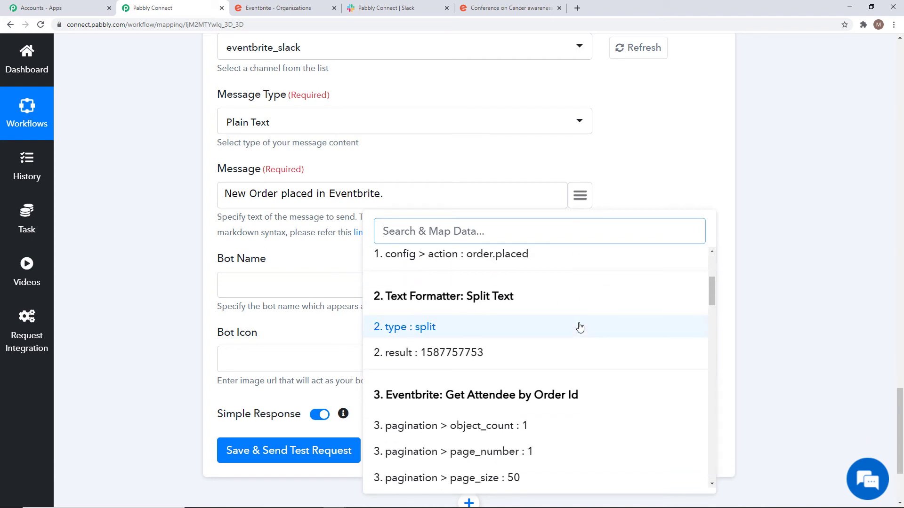
scroll(579, 327, up, 1)
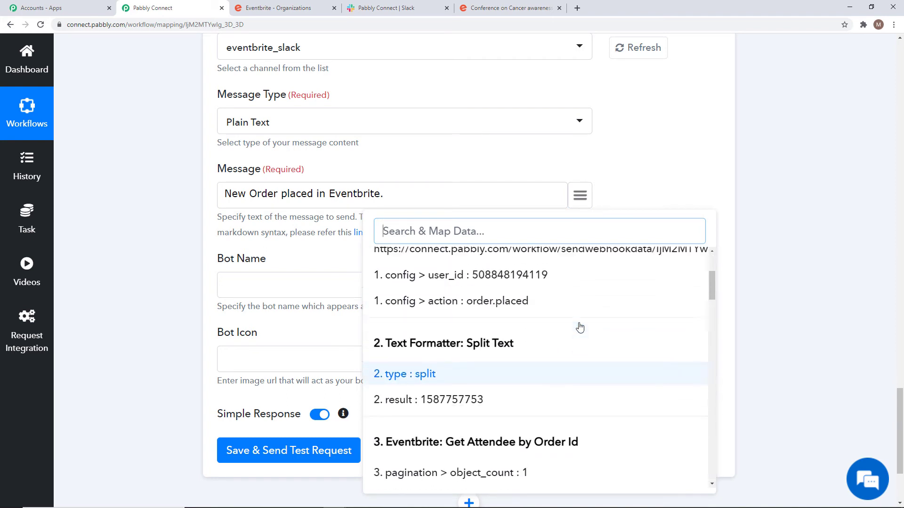
click(484, 300)
drag(384, 196, 206, 232)
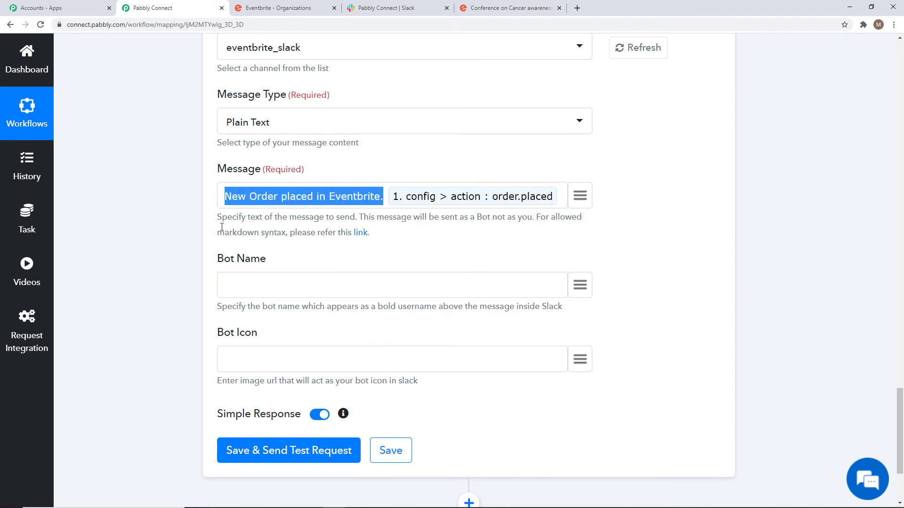
key(BackSpace)
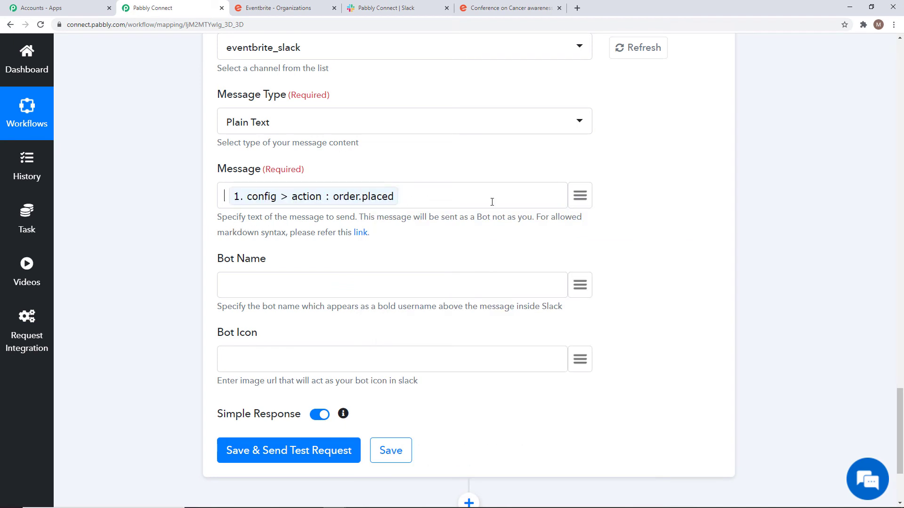
text(New)
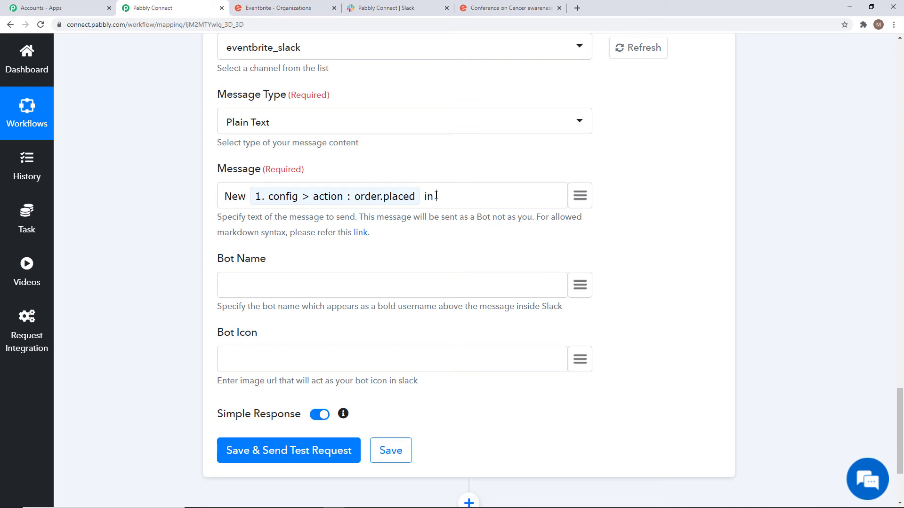
text( in Eventbrite.)
Insert the attendee's first and last name and the text 'endee Details - Name -'.
click(584, 197)
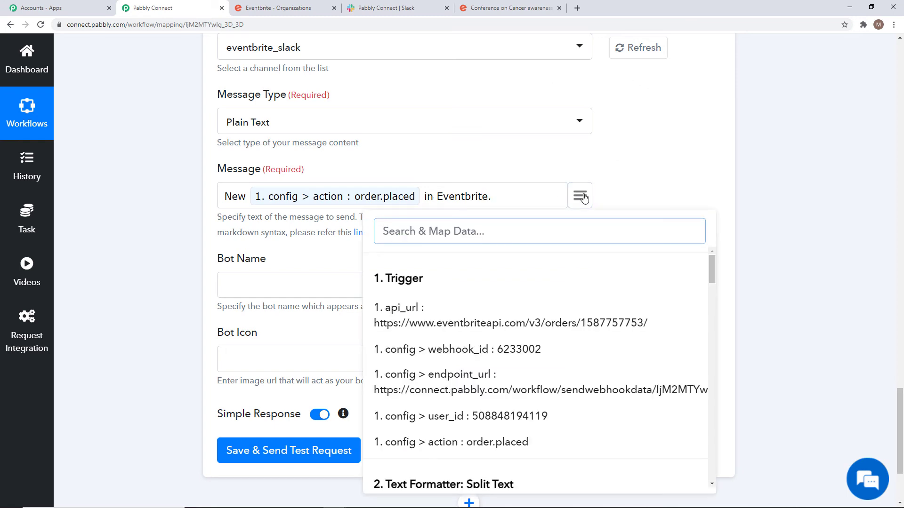
scroll(554, 340, down, 2)
scroll(553, 340, down, 7)
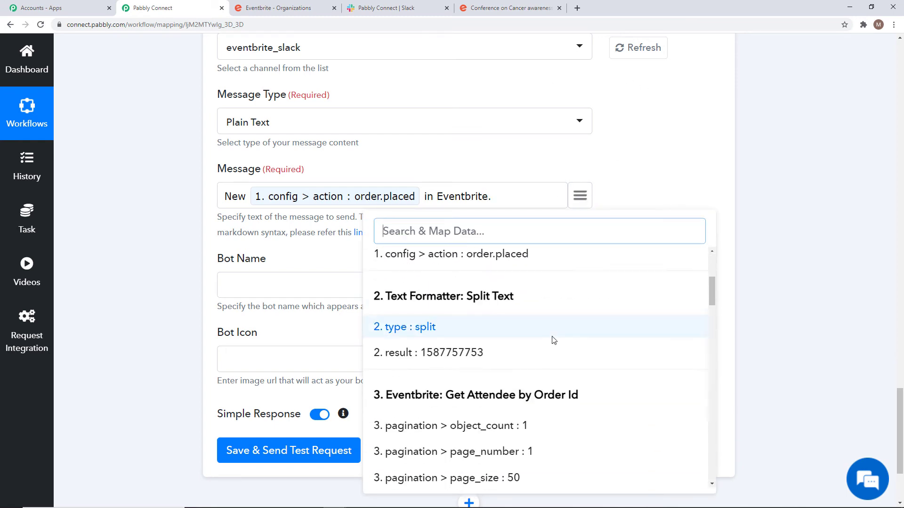
scroll(553, 336, down, 7)
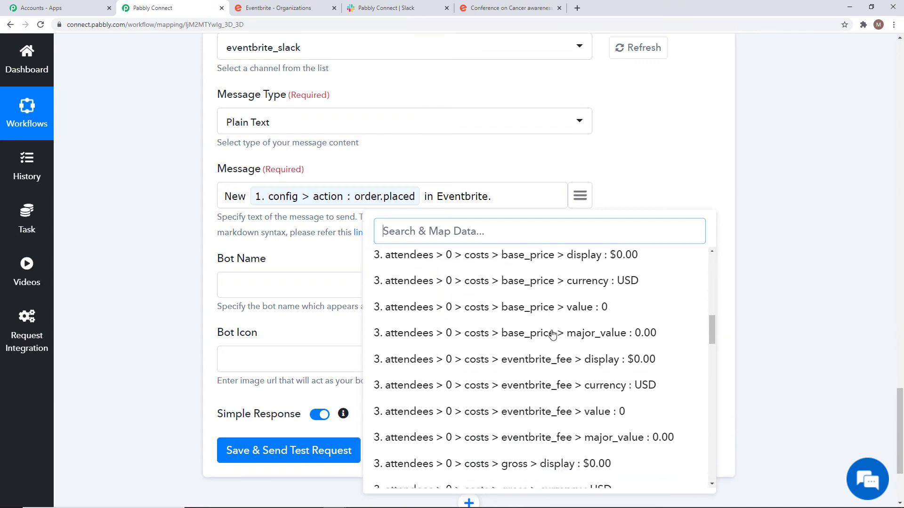
scroll(553, 336, down, 8)
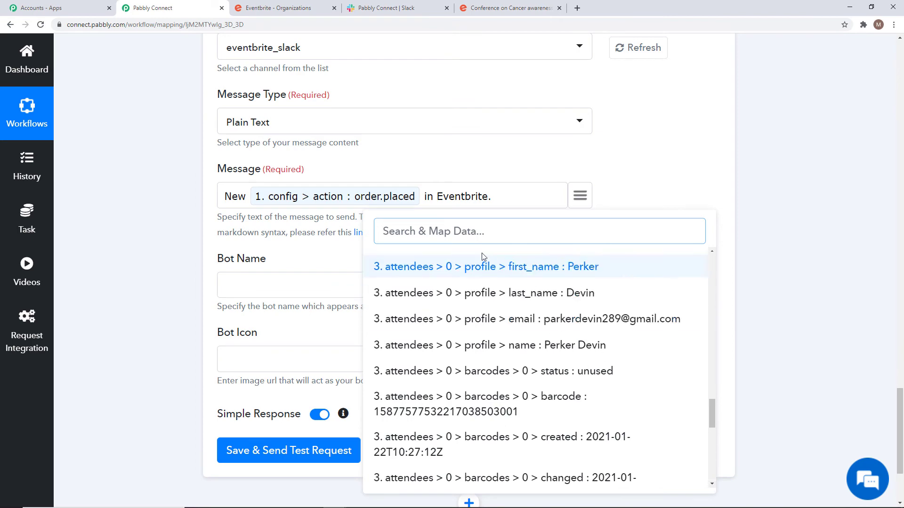
click(521, 267)
click(579, 196)
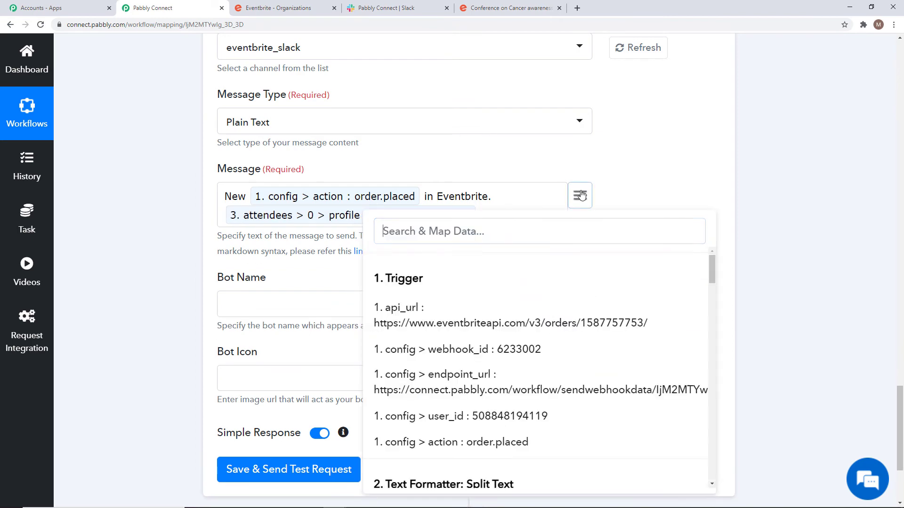
scroll(541, 372, down, 10)
scroll(542, 371, down, 15)
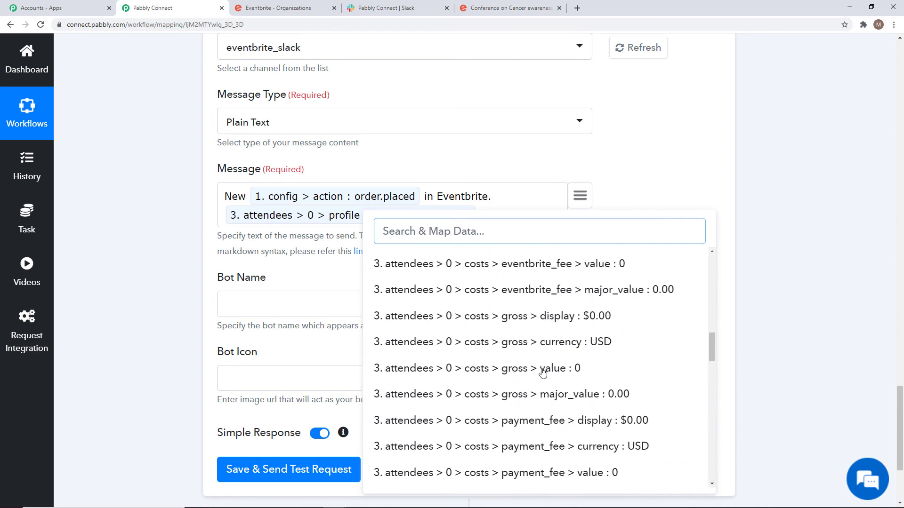
click(554, 388)
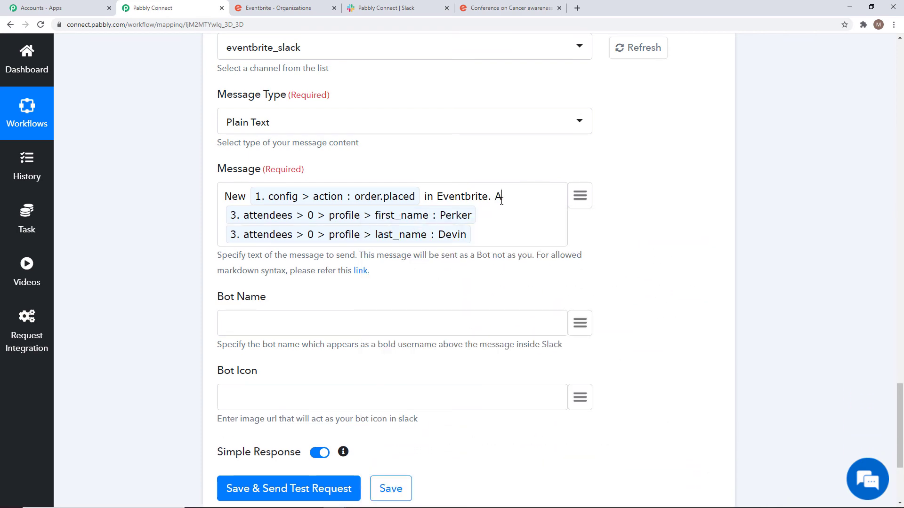
text(endee Details - )
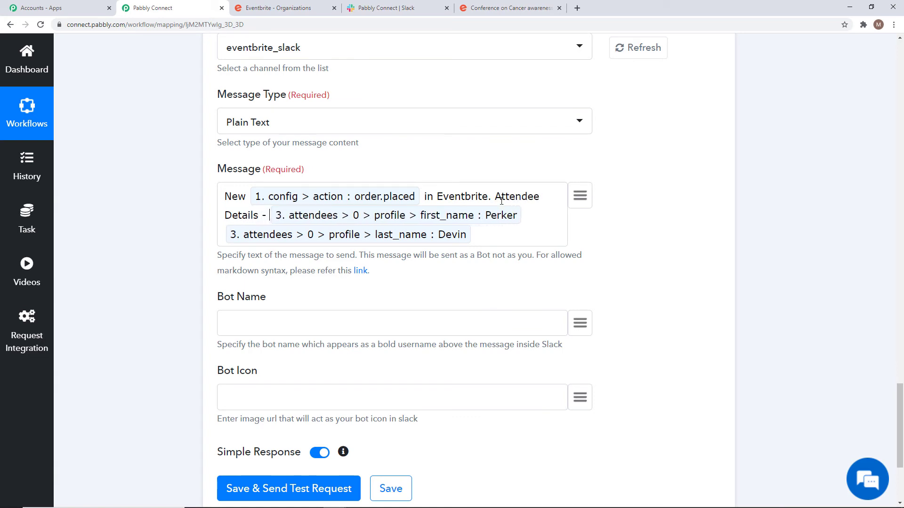
text(Name )
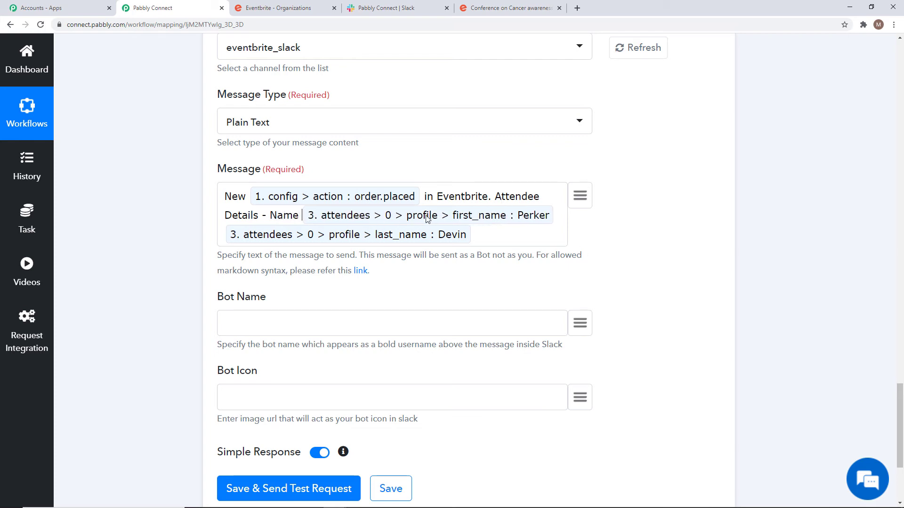
text(-)
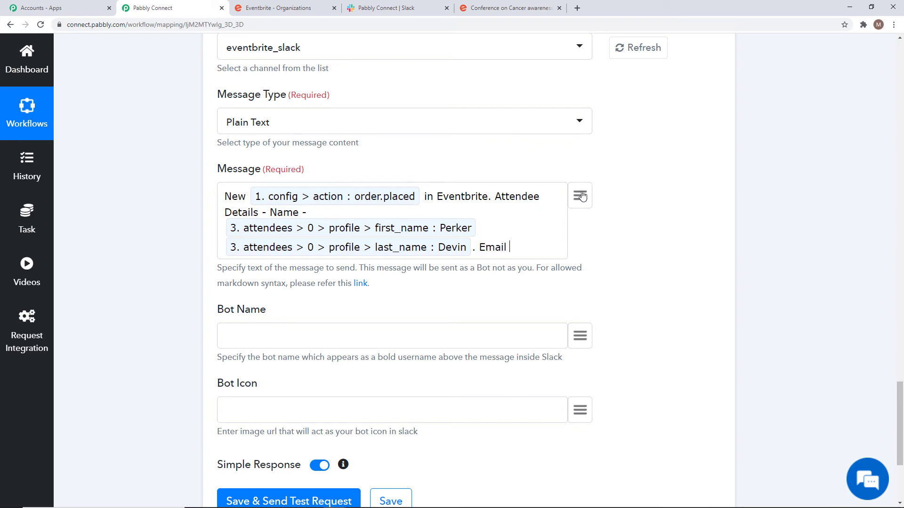
Insert the attendee's email into the message, ending with a period.
click(582, 196)
scroll(571, 324, down, 10)
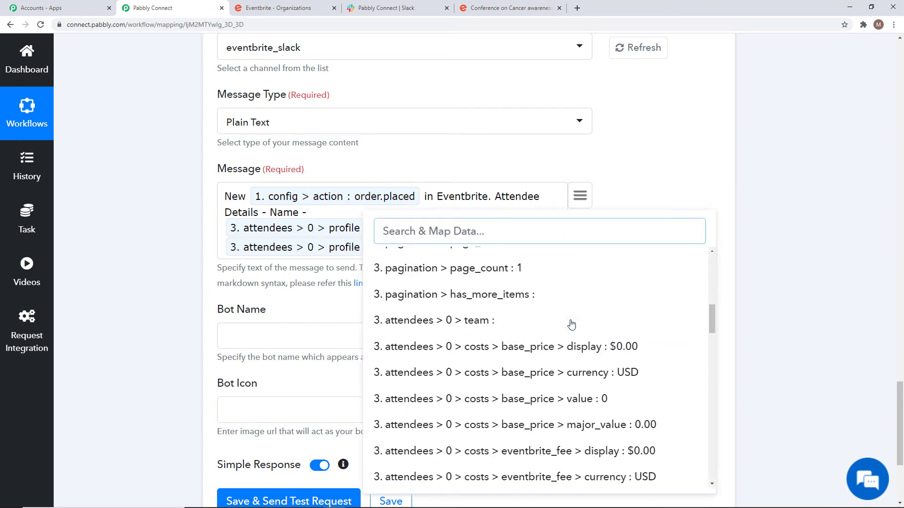
scroll(571, 324, down, 10)
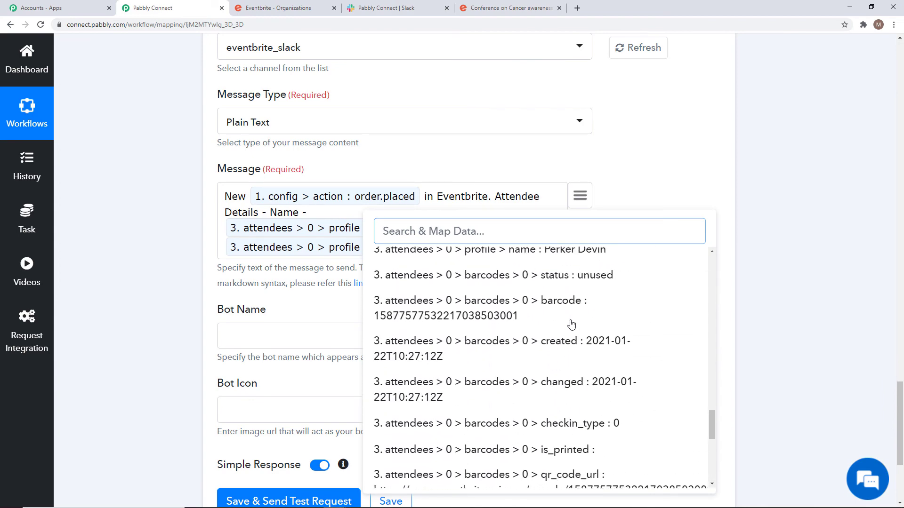
scroll(571, 324, up, 2)
scroll(571, 323, up, 1)
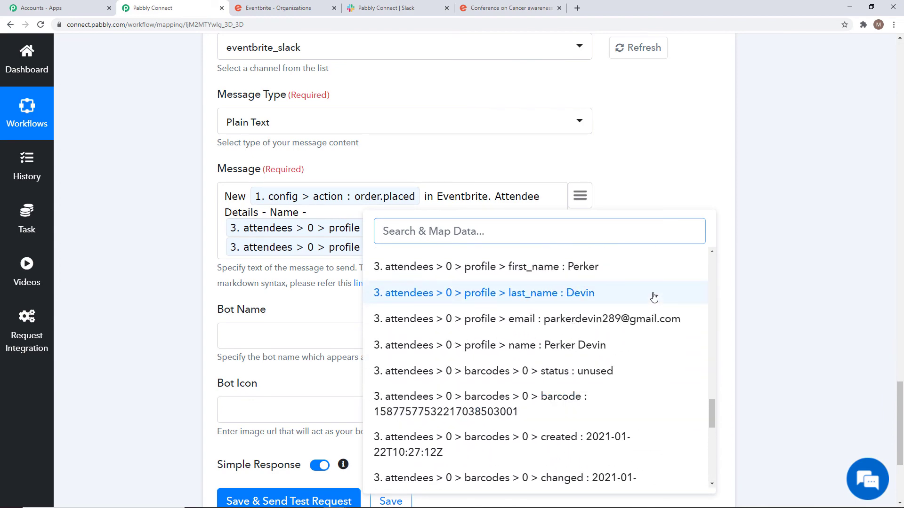
click(580, 324)
text(.)
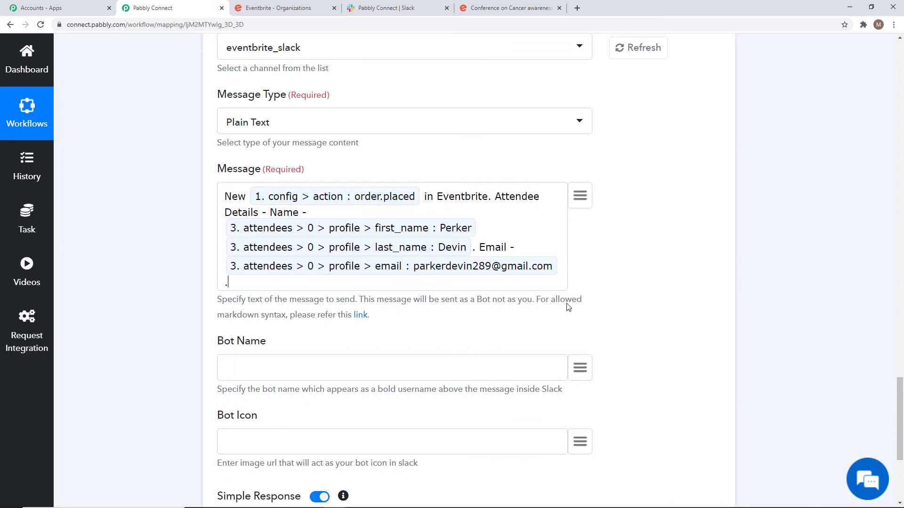
Map the order.placed value into the Bot Name field.
scroll(349, 330, down, 1)
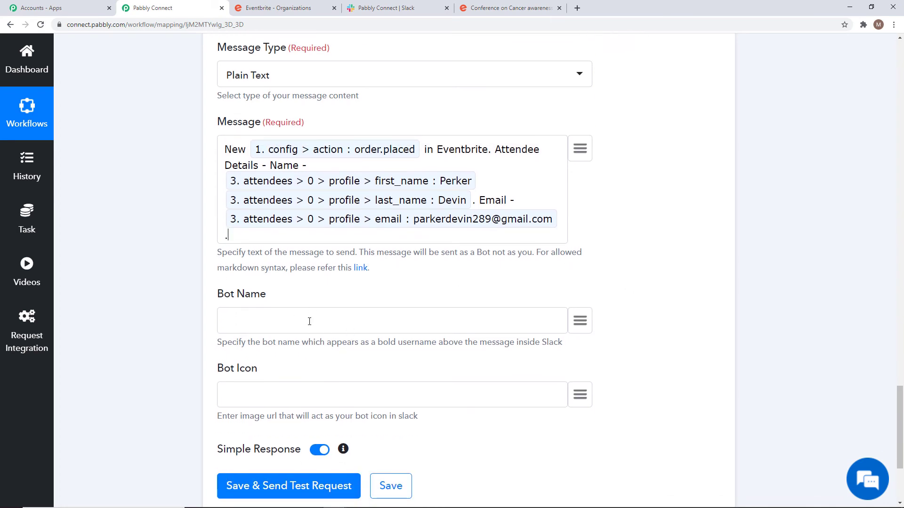
click(580, 323)
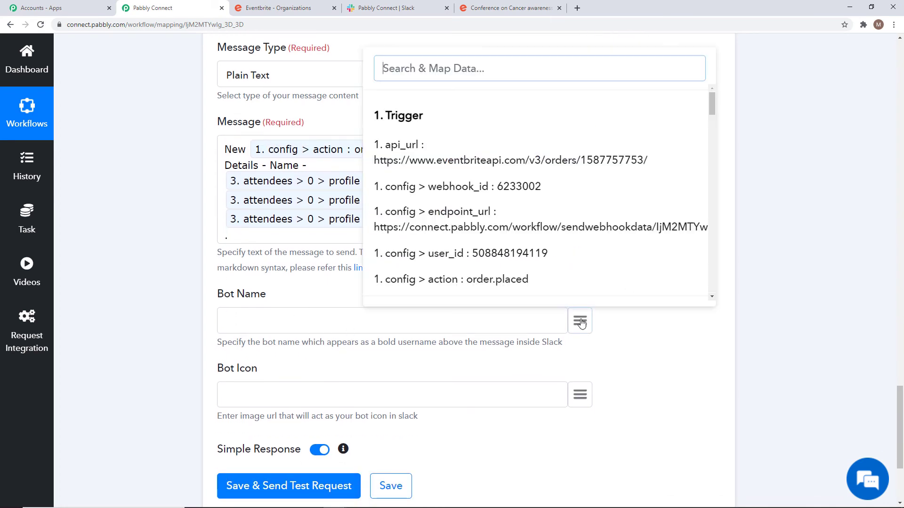
click(519, 277)
scroll(645, 307, down, 2)
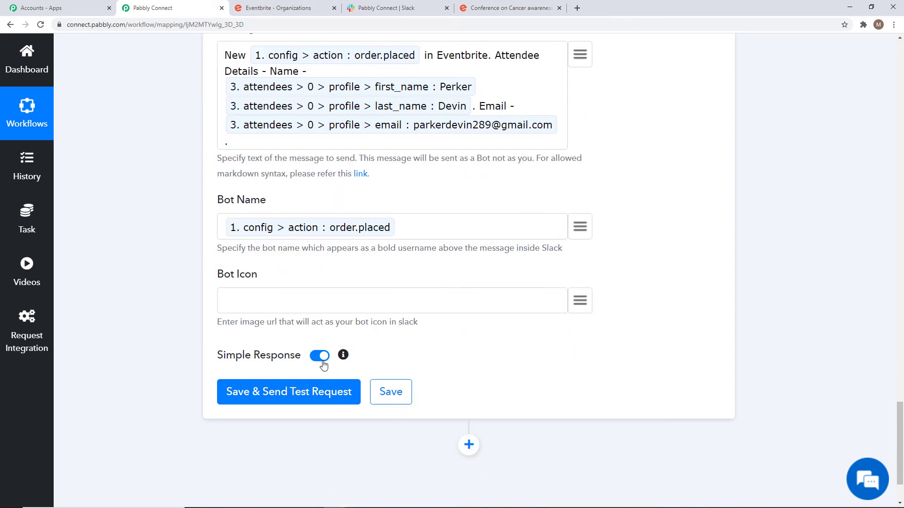
Send a test message getting ok 1, save the Slack step, and check the post in Slack.
click(329, 393)
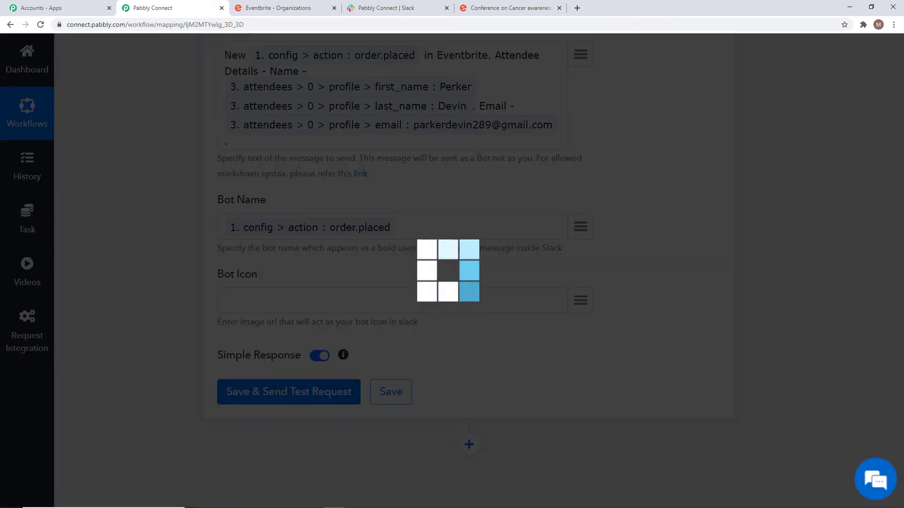
scroll(448, 48, down, 7)
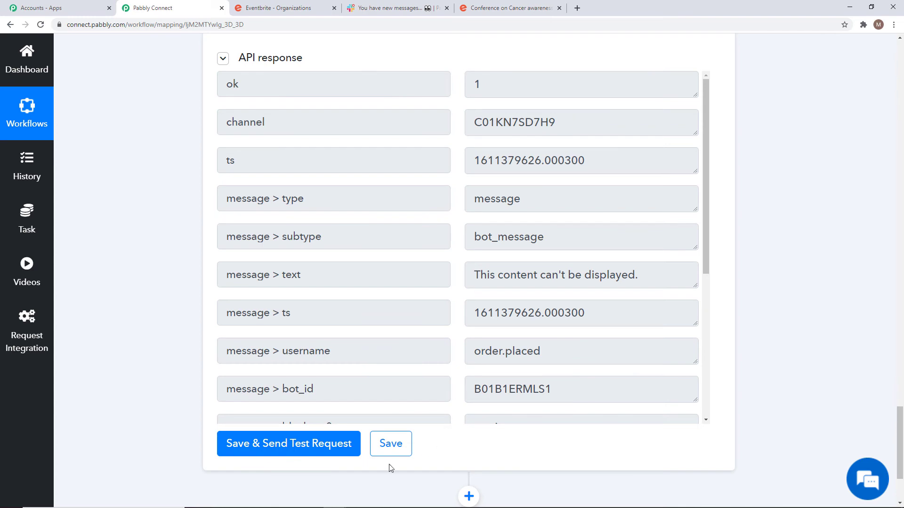
click(401, 445)
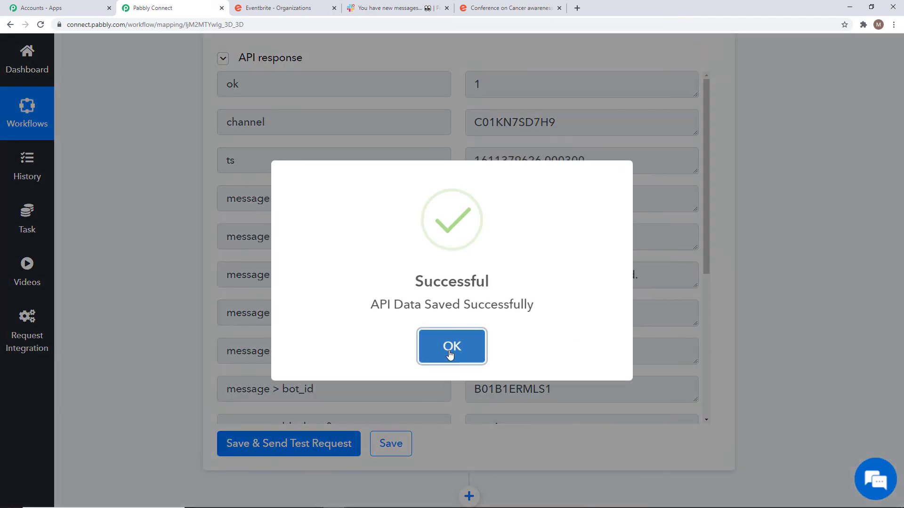
click(449, 348)
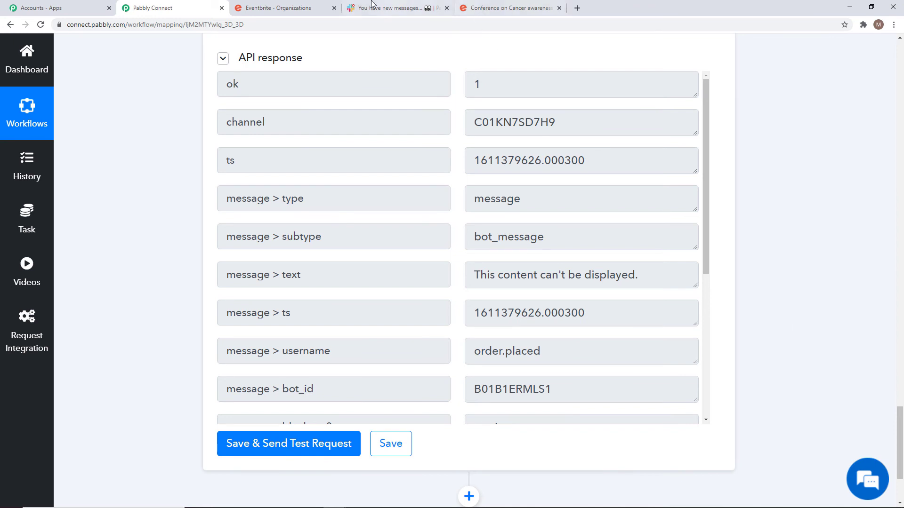
click(384, 8)
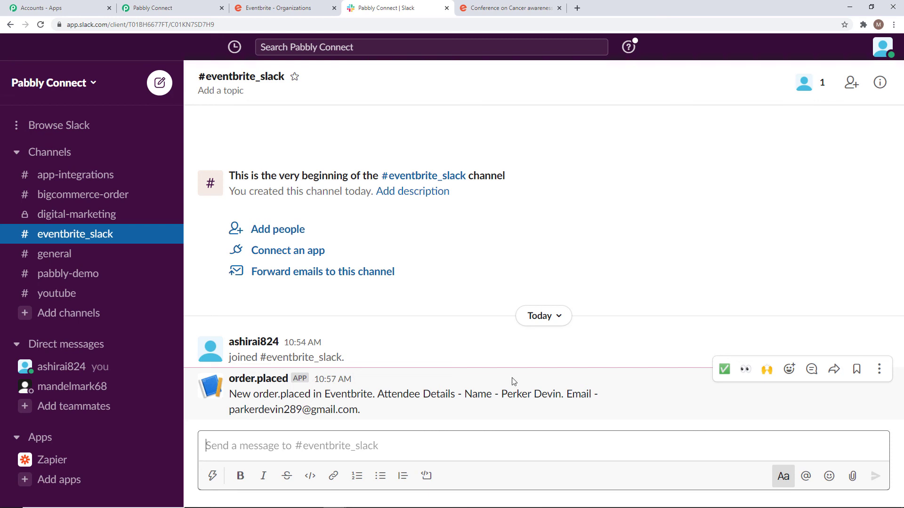
Register for one General Admission ticket to Conference on Cancer awareness as a guest.
click(498, 8)
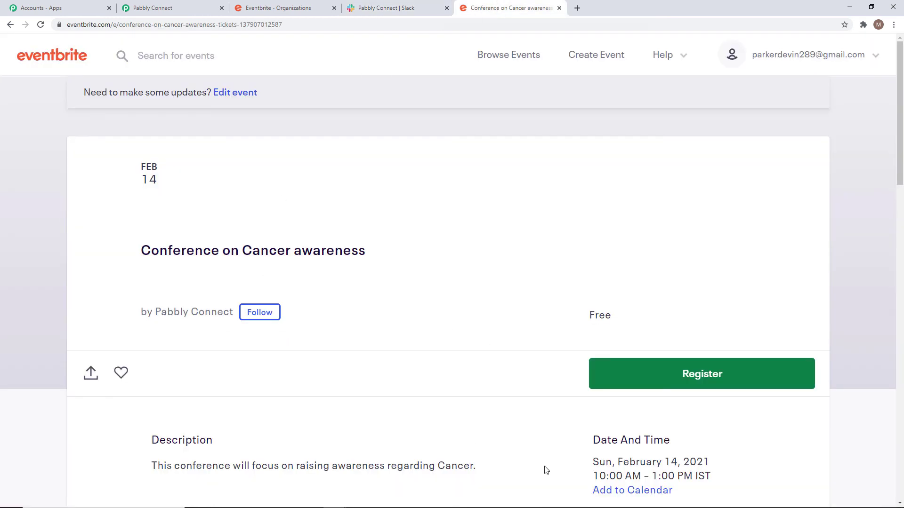
click(629, 377)
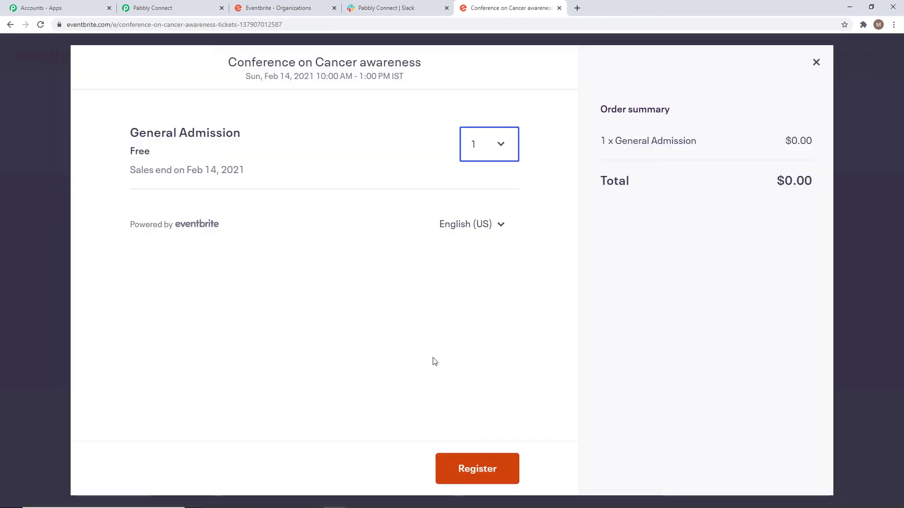
click(469, 466)
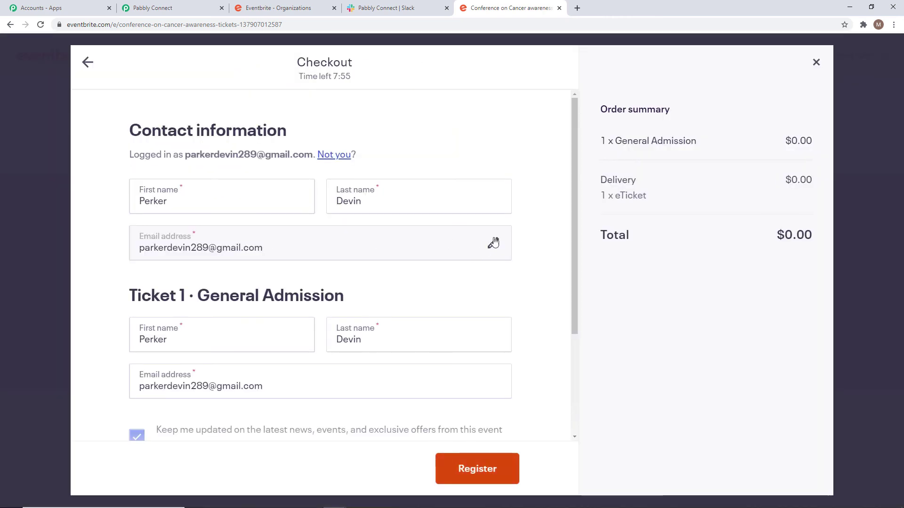
click(494, 245)
Fill in the contact's first name, last name, e-mail and confirmation e-mail.
click(191, 203)
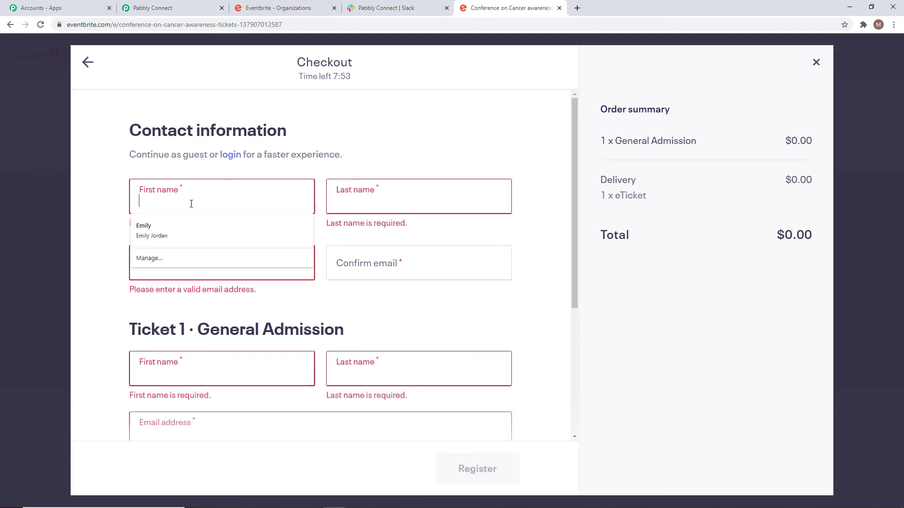
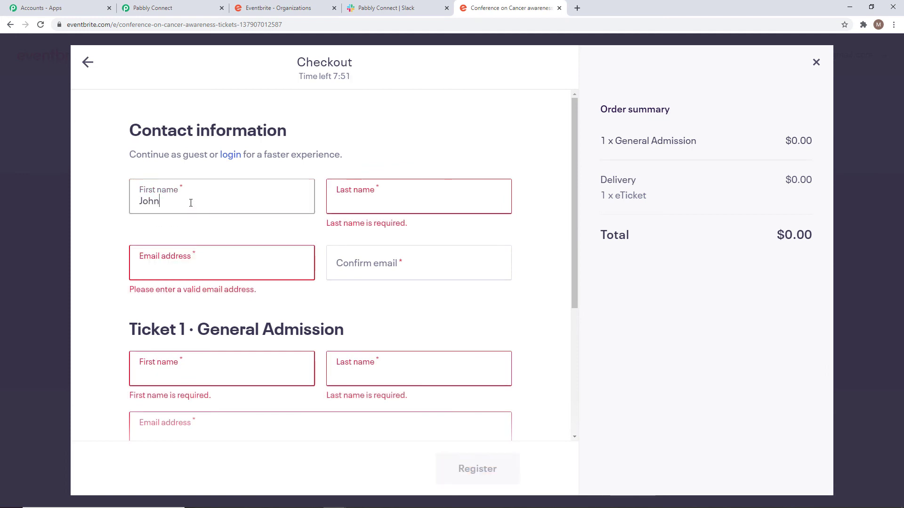
click(374, 201)
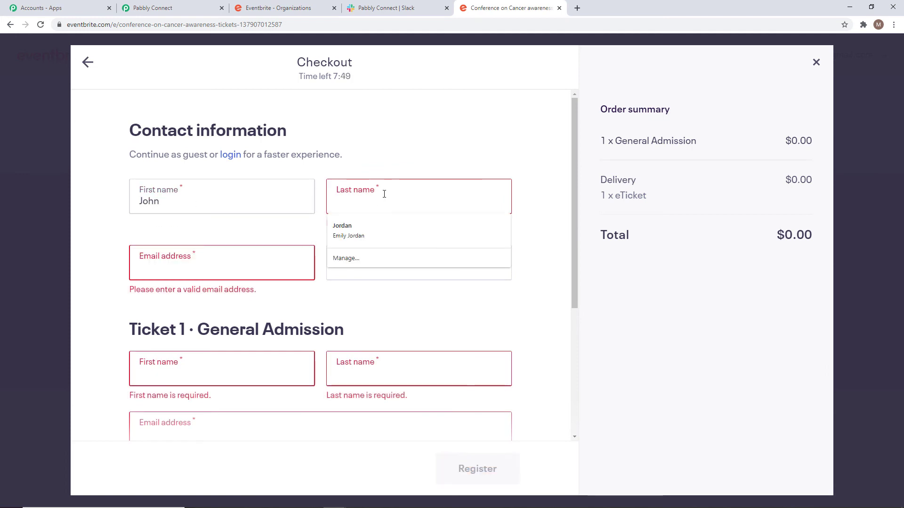
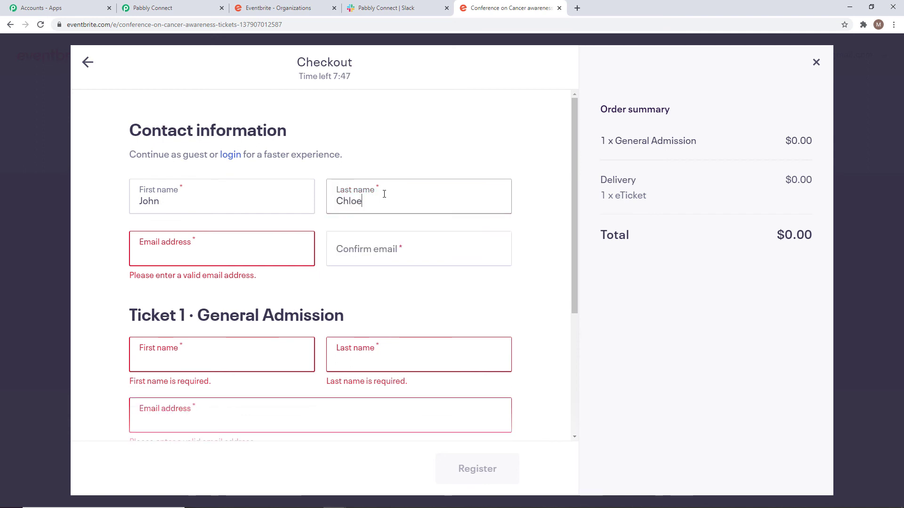
click(226, 246)
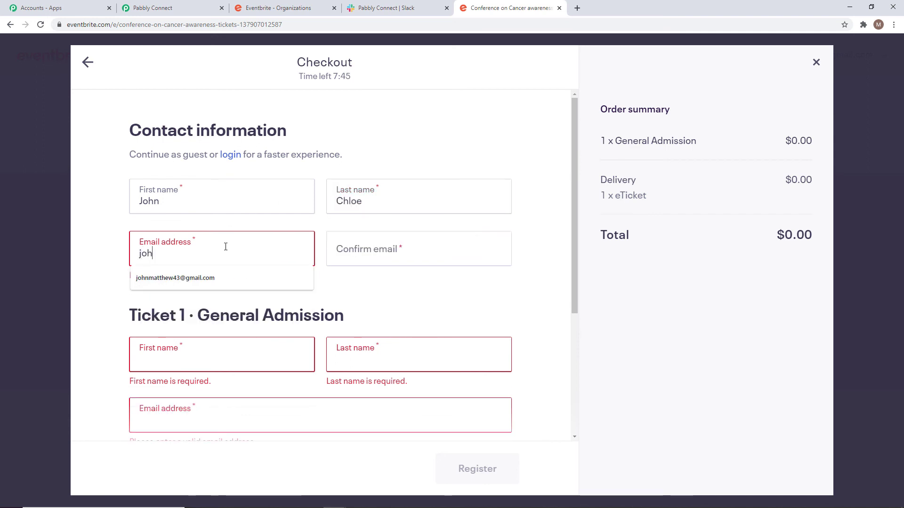
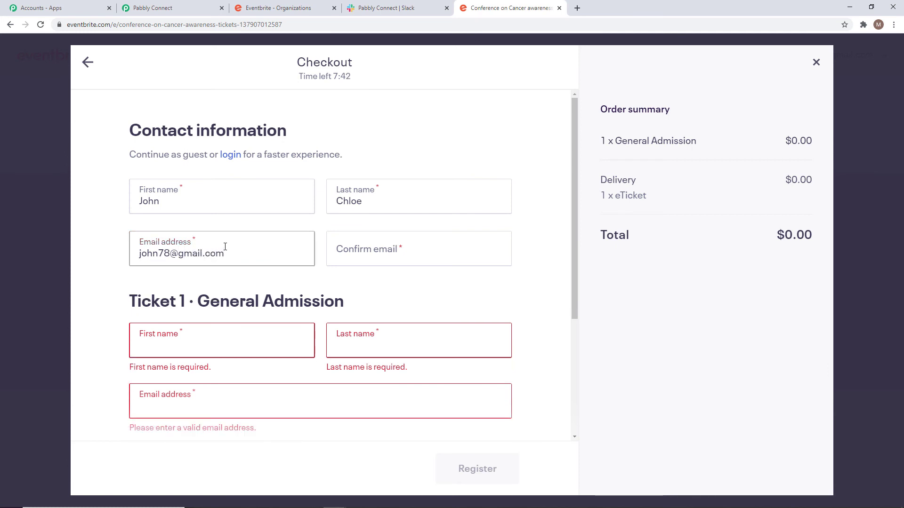
click(370, 254)
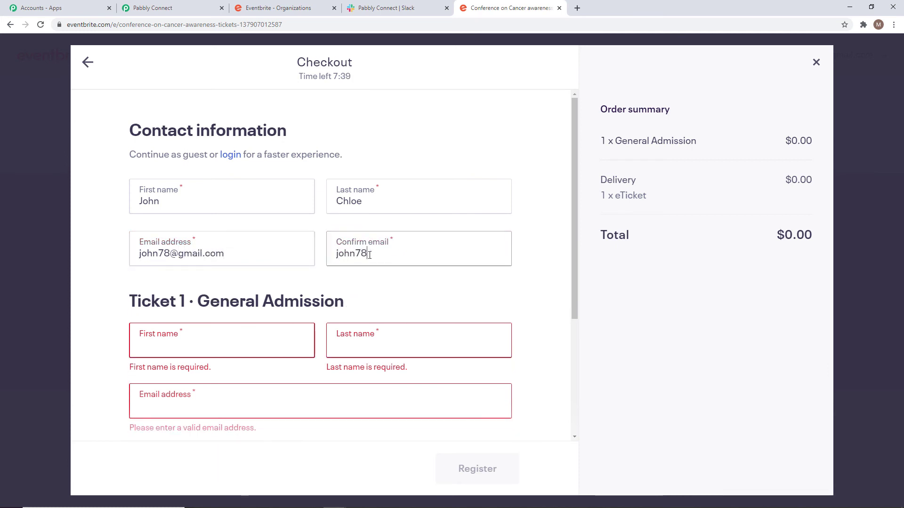
Enter the ticket holder's name and e-mail, then complete the free registration.
click(162, 349)
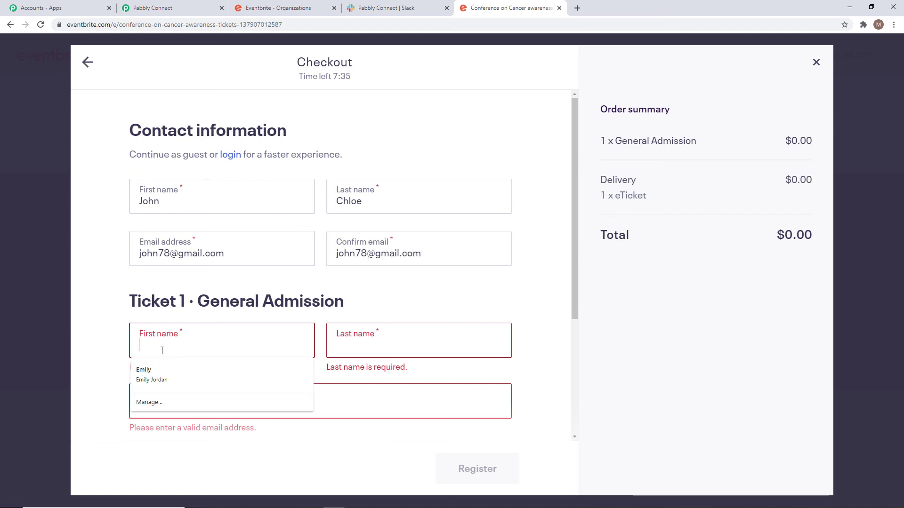
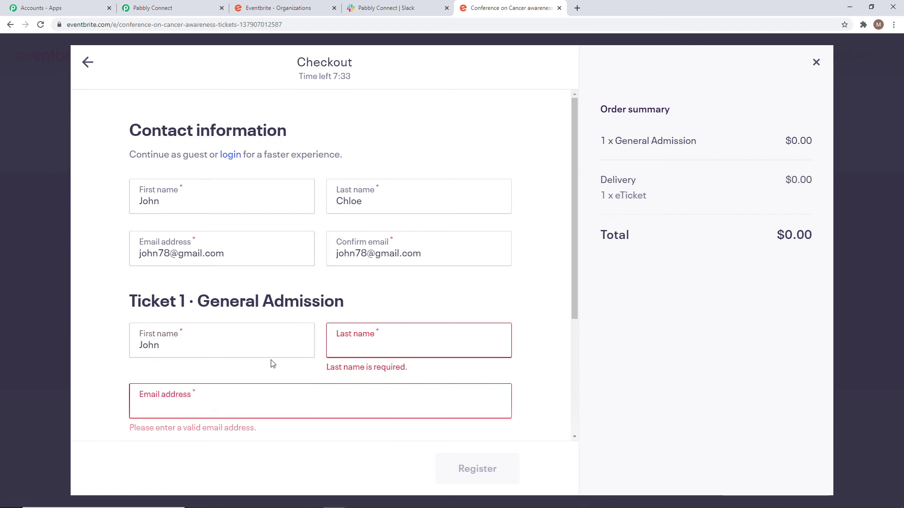
click(434, 340)
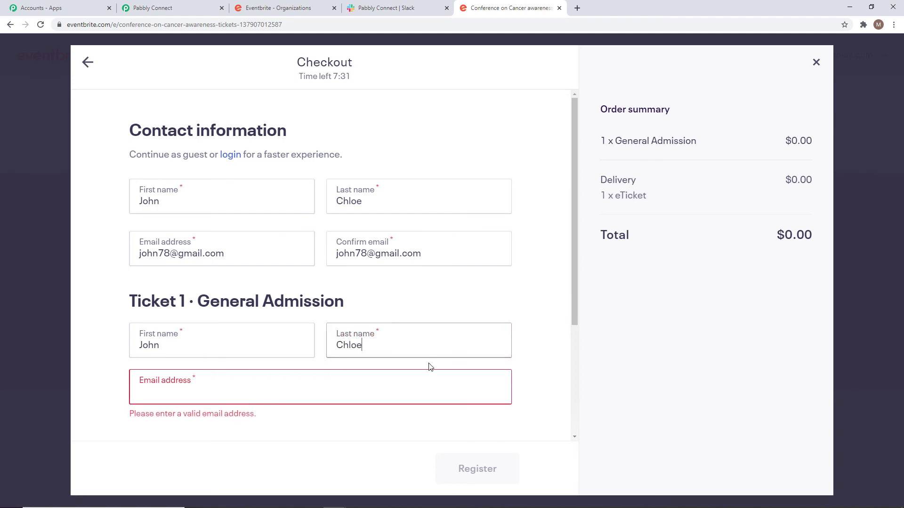
click(378, 391)
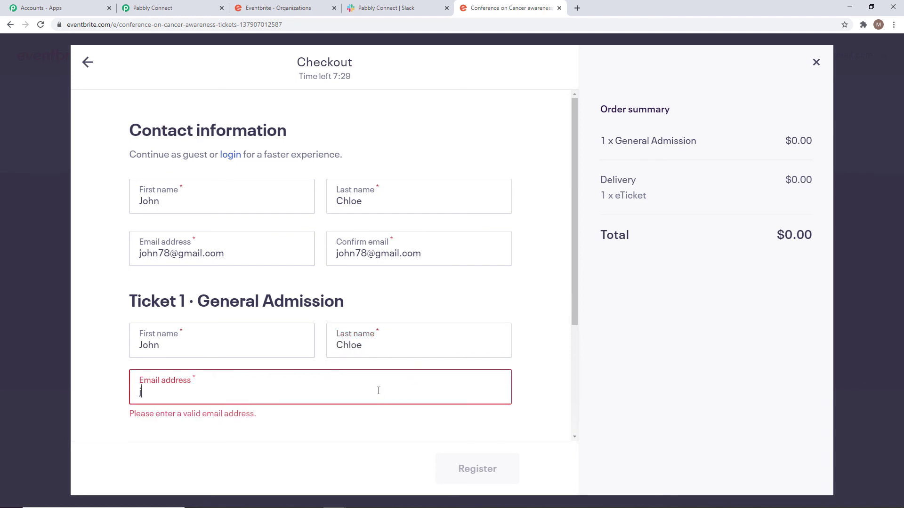
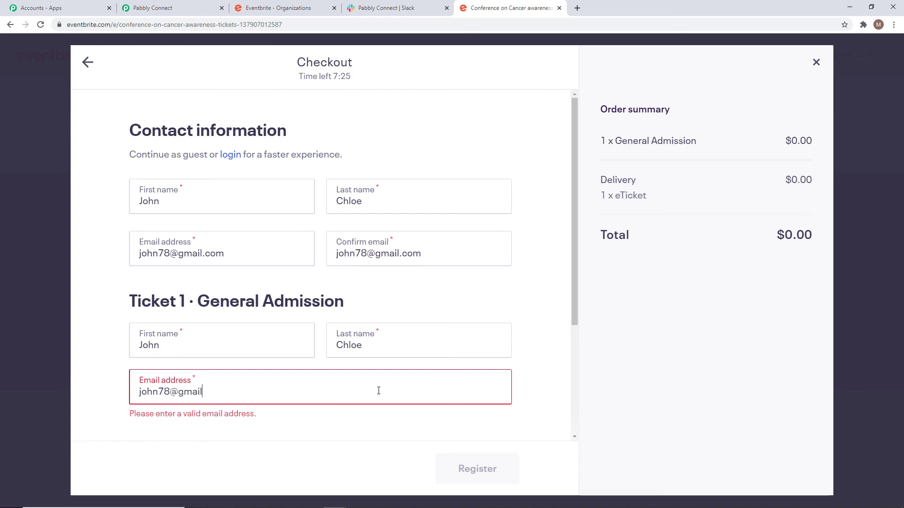
scroll(494, 330, down, 1)
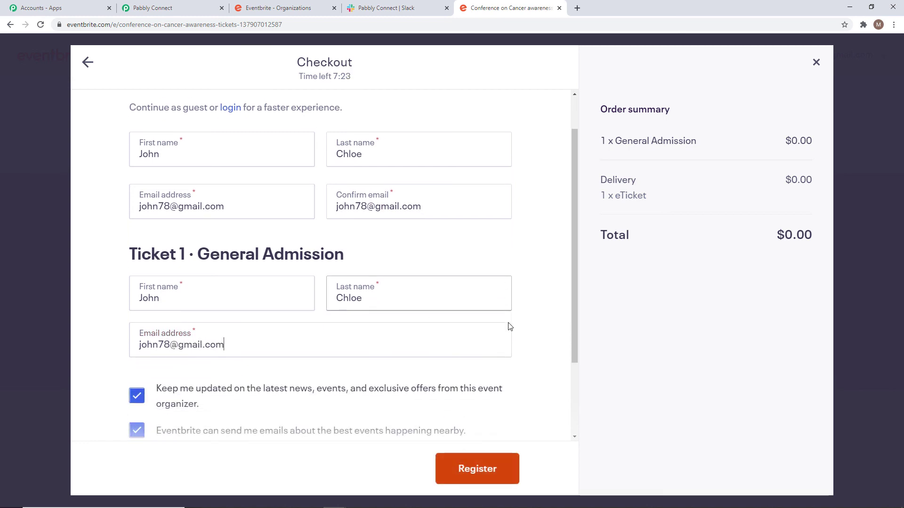
click(472, 466)
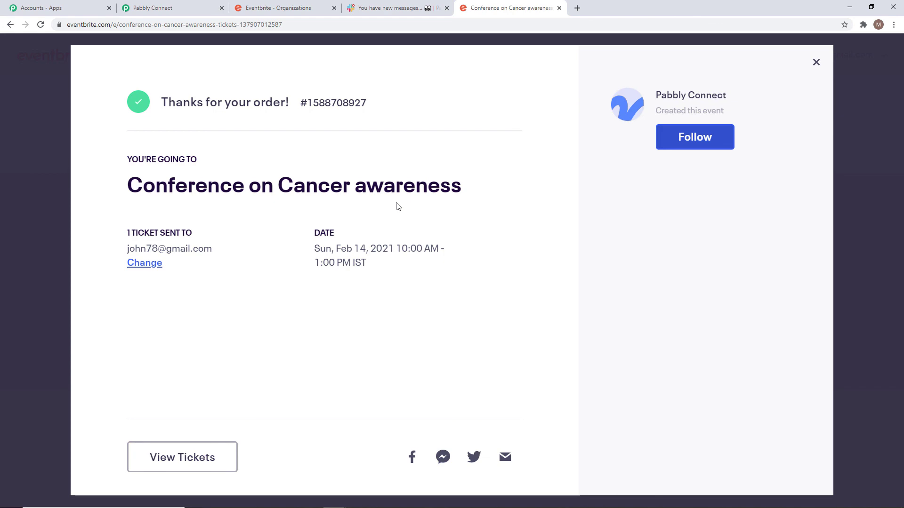
Check #eventbrite_slack for the second order.placed message with the new attendee, then return to Pabbly Connect.
click(404, 9)
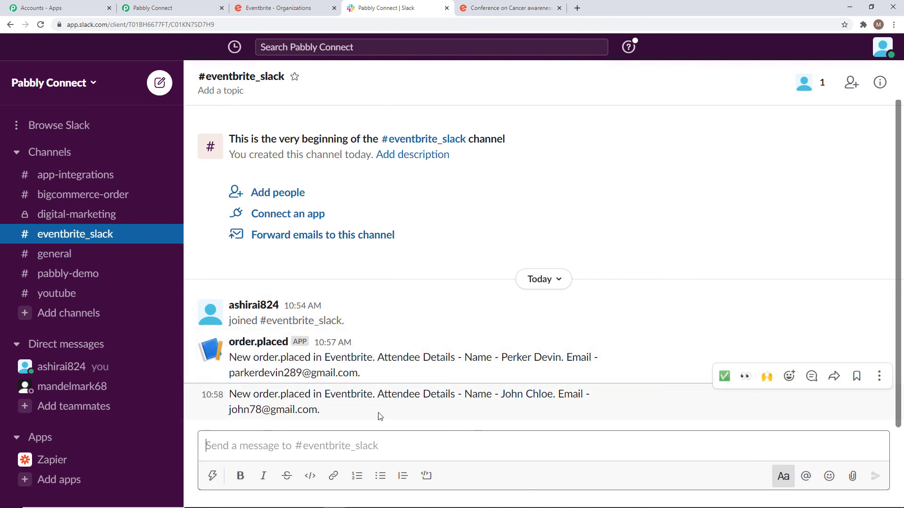
click(153, 8)
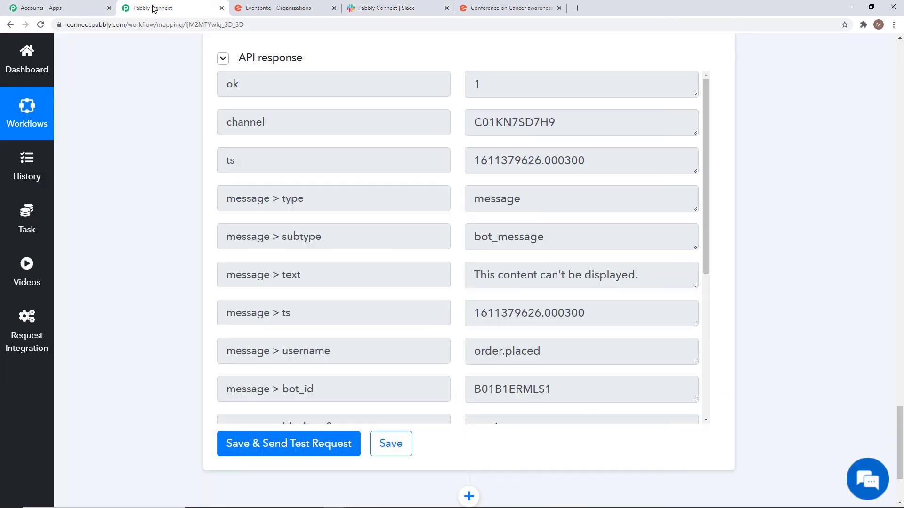
Collapse the Slack message, Get Attendee by Order Id and New Order step cards.
scroll(747, 318, up, 15)
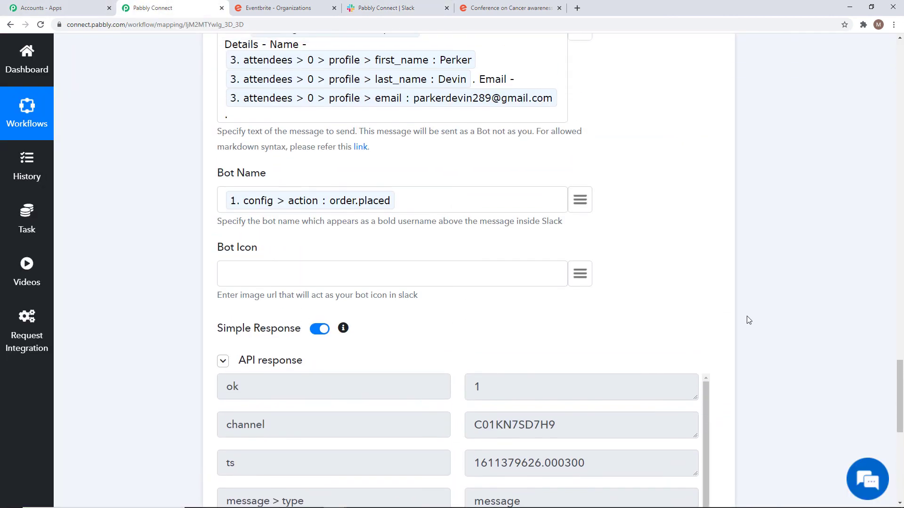
scroll(736, 319, up, 1)
click(544, 216)
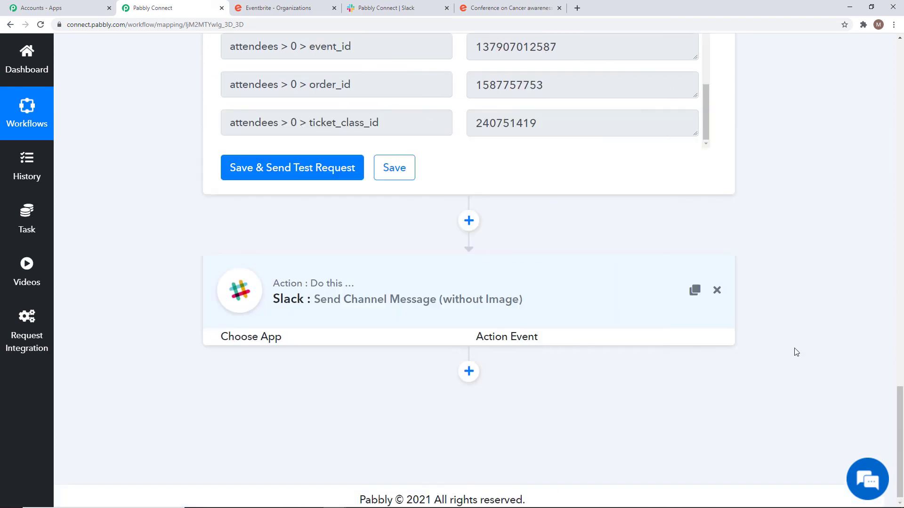
scroll(796, 352, up, 13)
scroll(796, 353, up, 1)
click(601, 252)
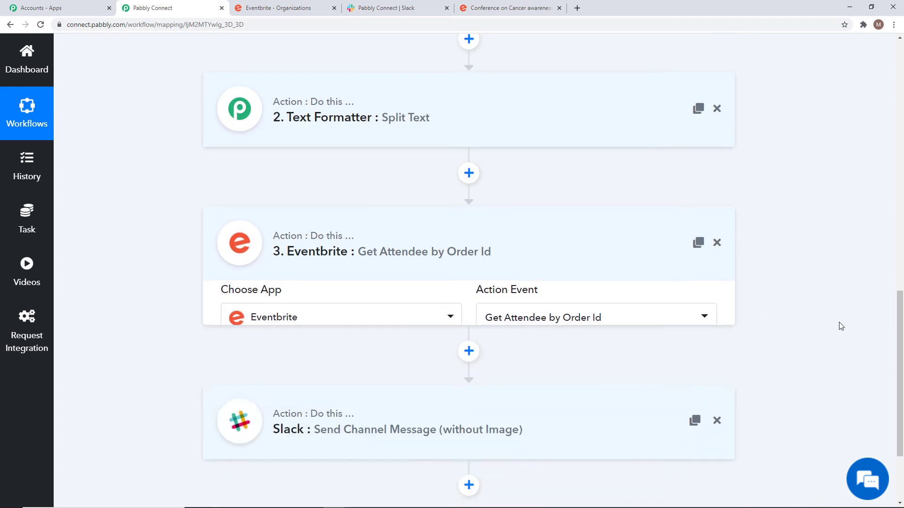
scroll(838, 325, up, 13)
scroll(842, 326, up, 2)
click(595, 218)
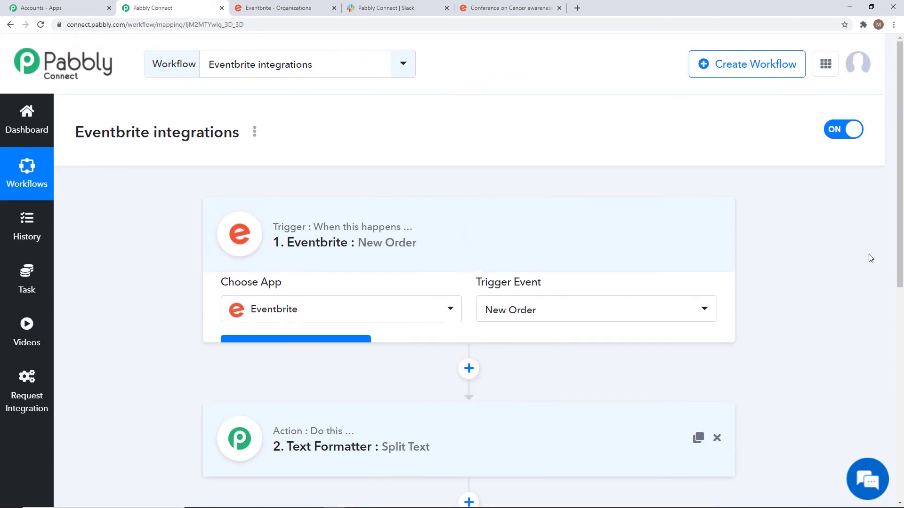
Scroll through the collapsed workflow to review the chain from New Order to Slack message.
scroll(839, 265, down, 2)
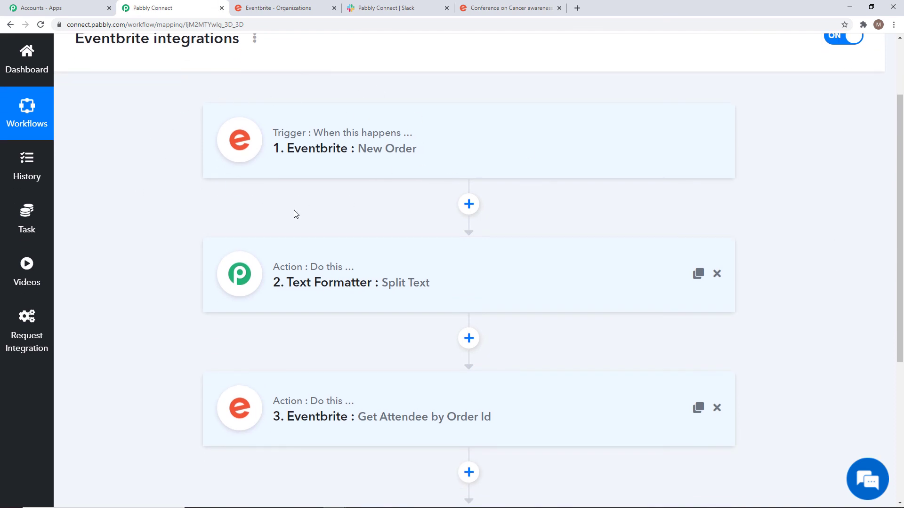
scroll(837, 325, down, 5)
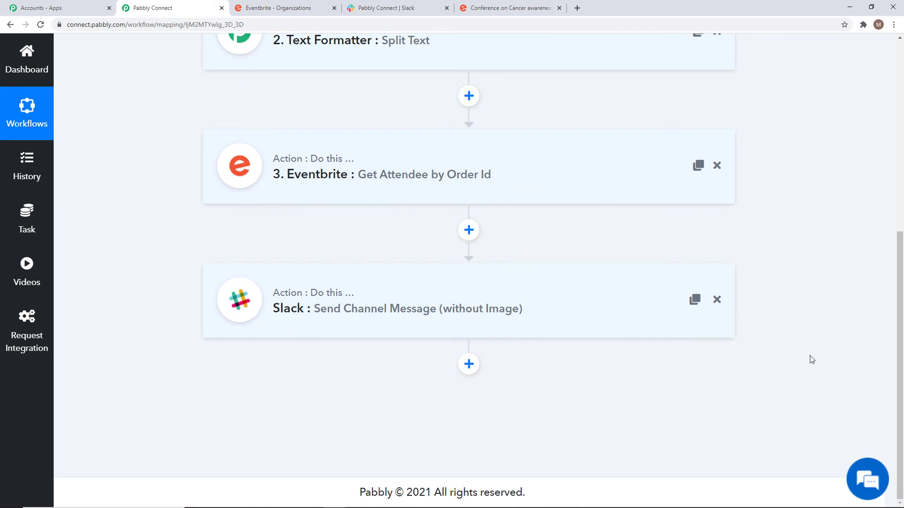
scroll(811, 359, up, 5)
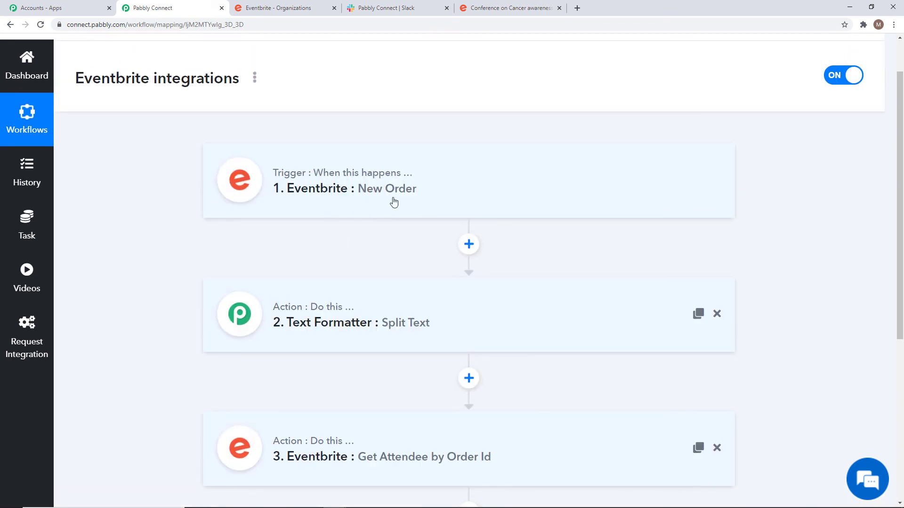
scroll(776, 282, down, 1)
scroll(779, 285, down, 3)
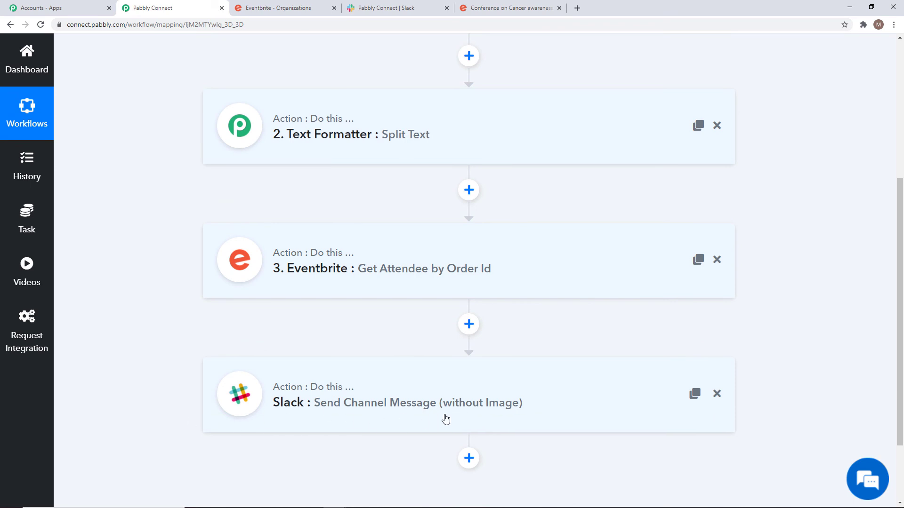
scroll(810, 421, up, 4)
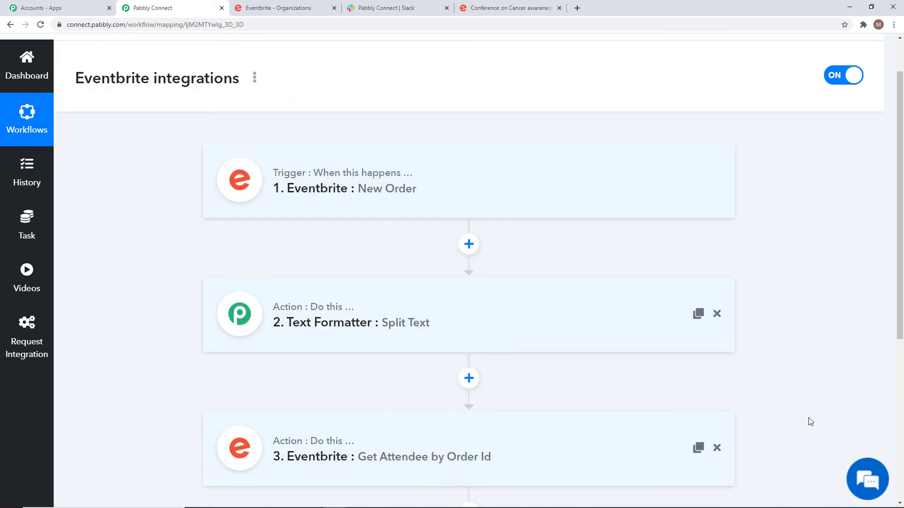